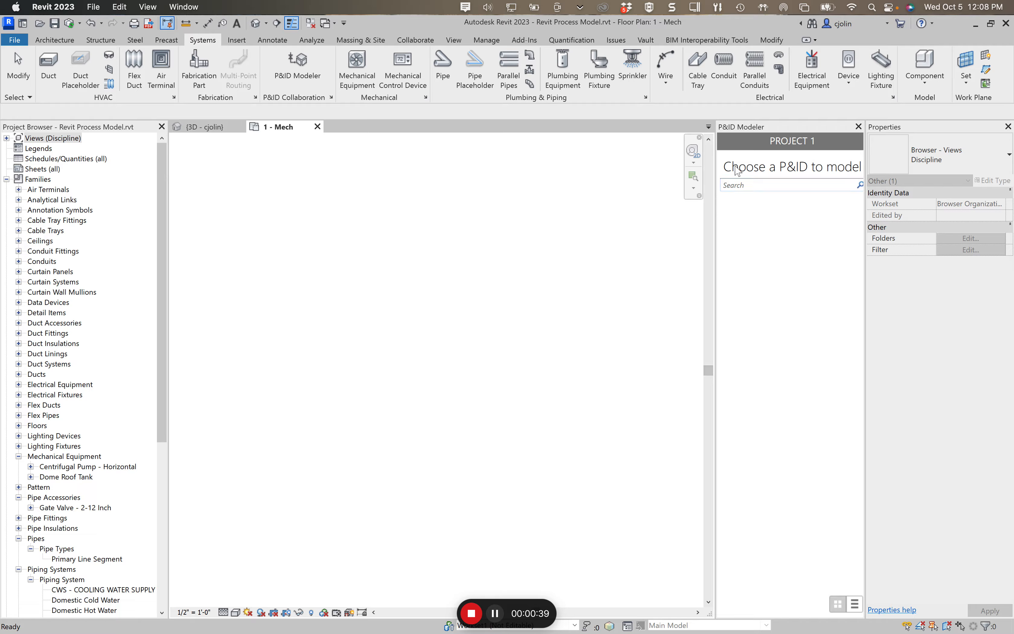
- Widen the P&ID Modeler palette and filter the collaboration projects to the IMAGINiT ACC Hub account and its Demonstration Project
drag(716, 258, 667, 260)
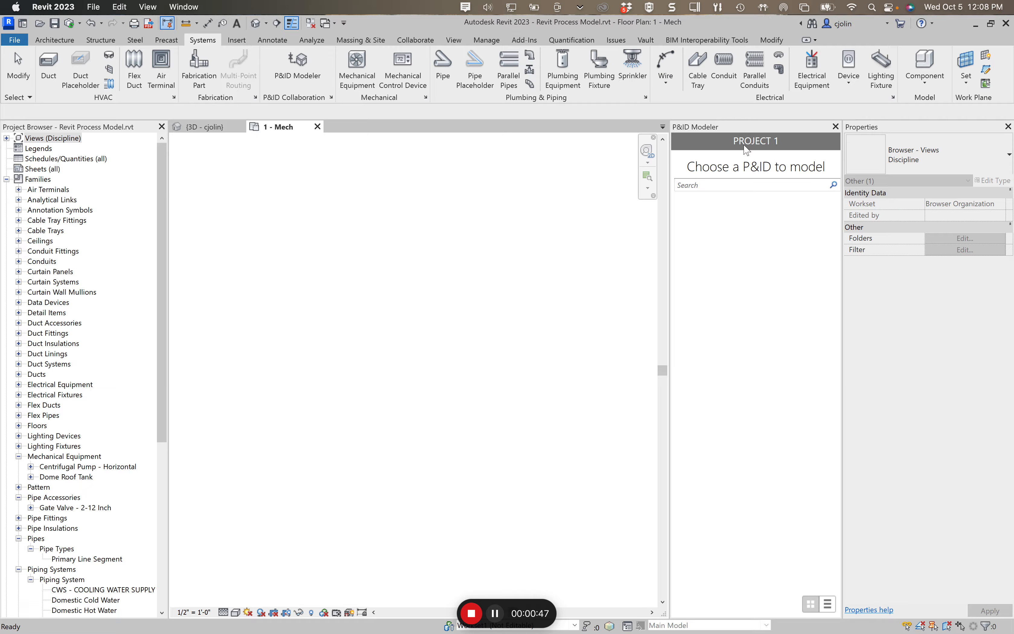
click(304, 66)
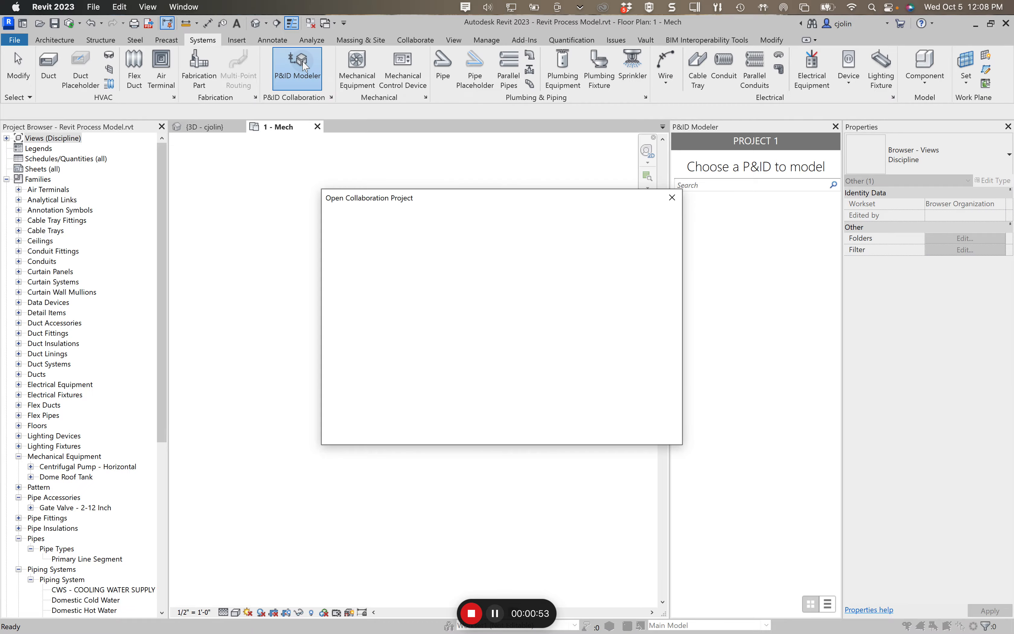
drag(505, 198, 406, 202)
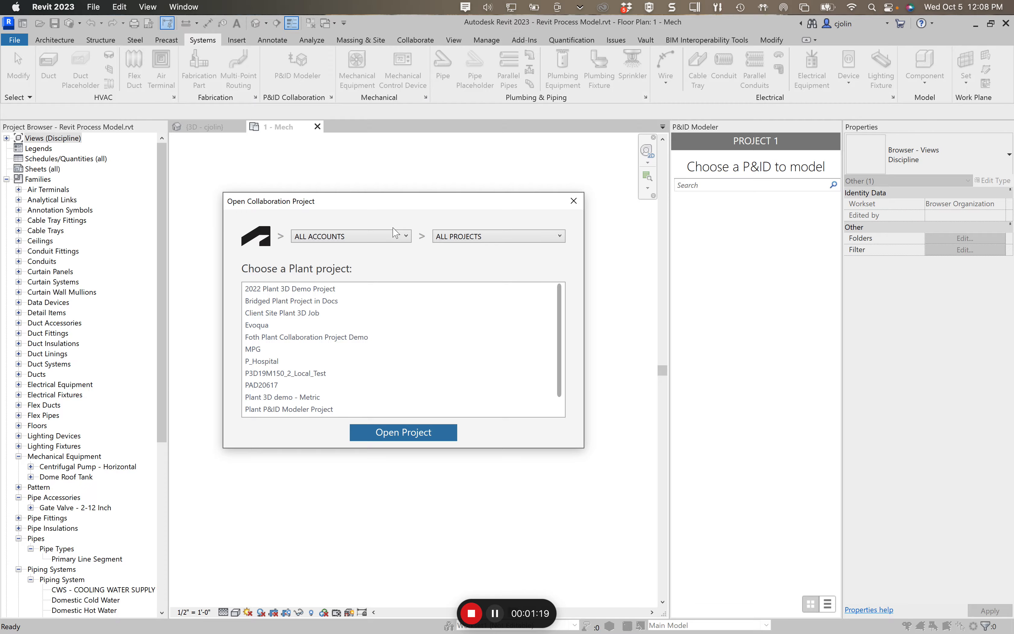
click(406, 237)
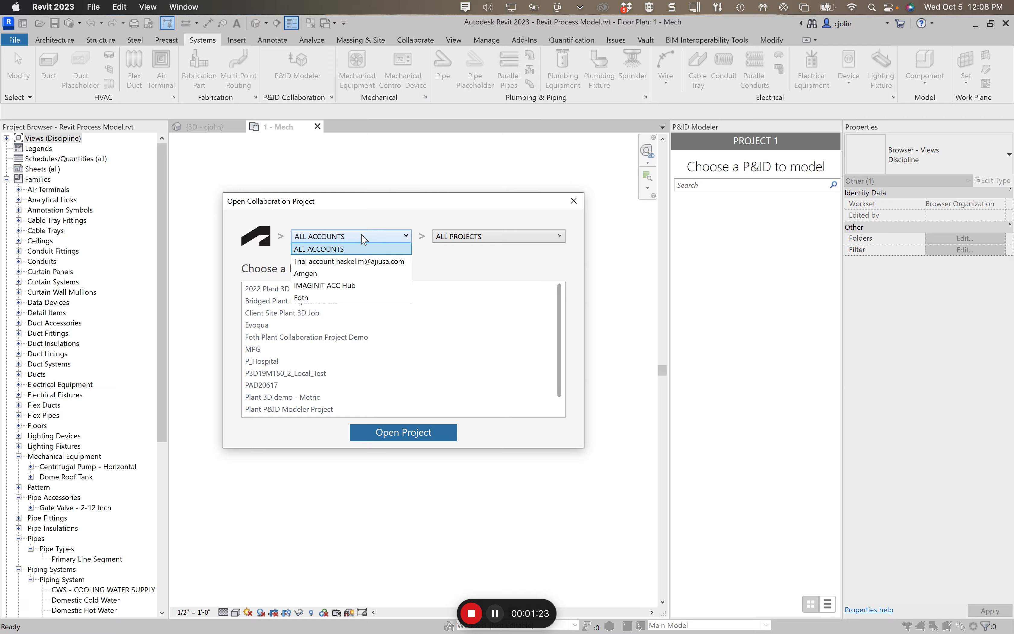
click(338, 286)
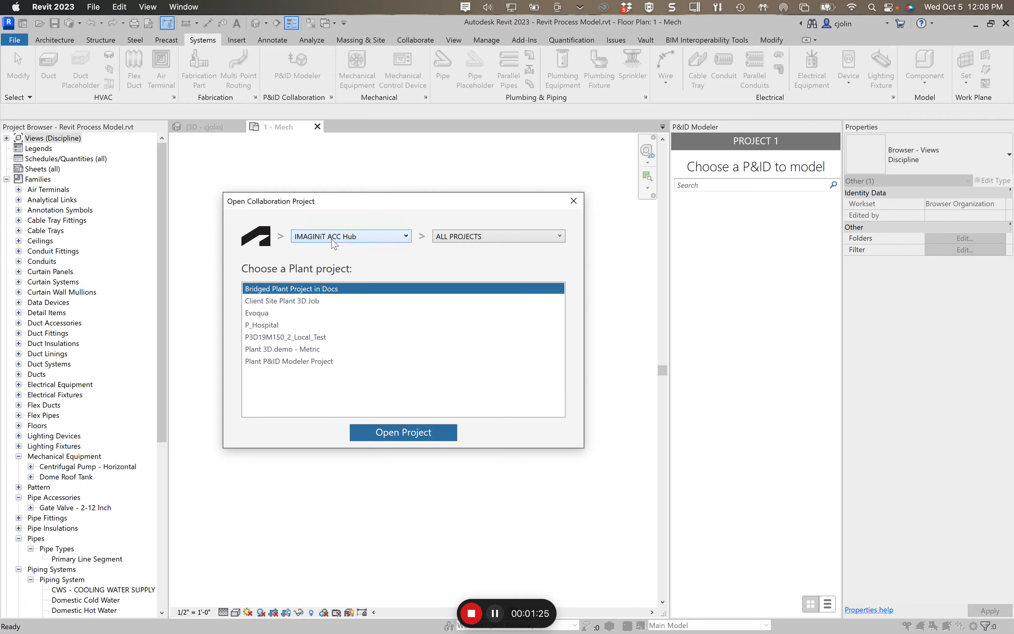
click(560, 238)
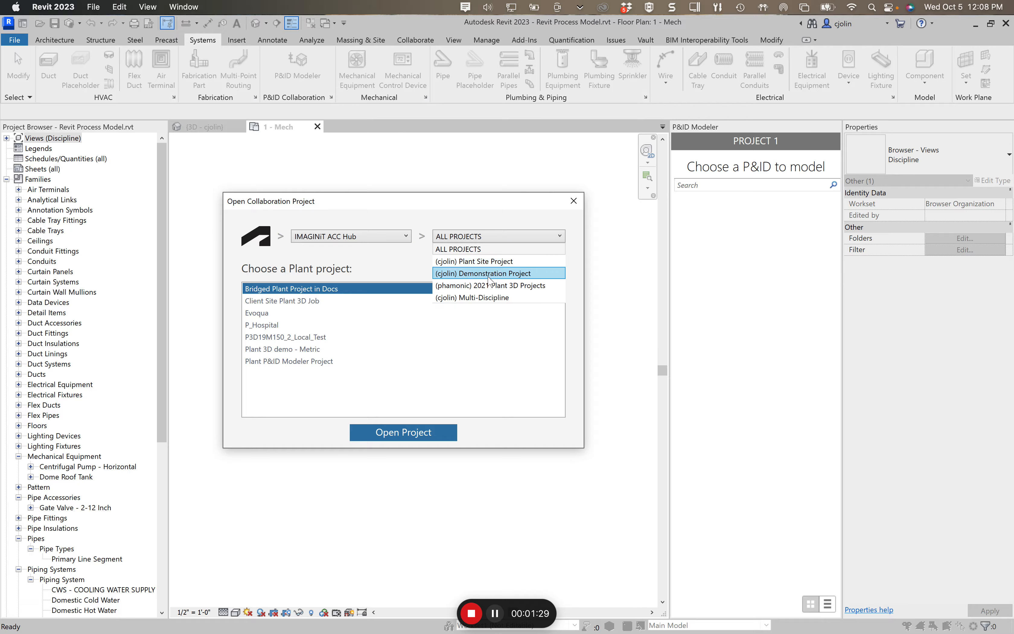
click(489, 274)
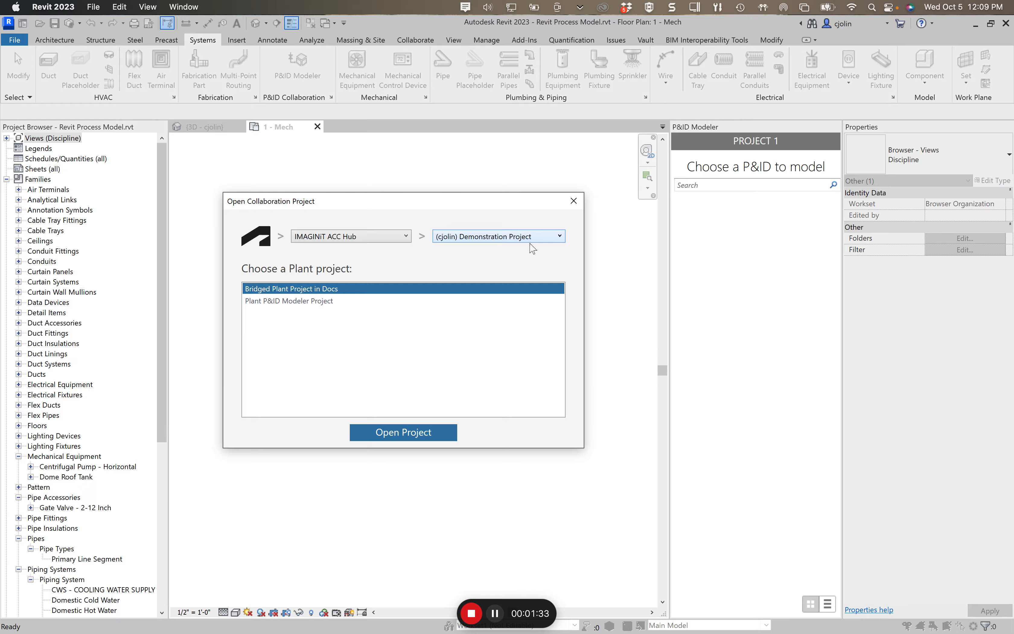
- Open the Plant P&ID Modeler Project and accept changing to a different project
click(317, 302)
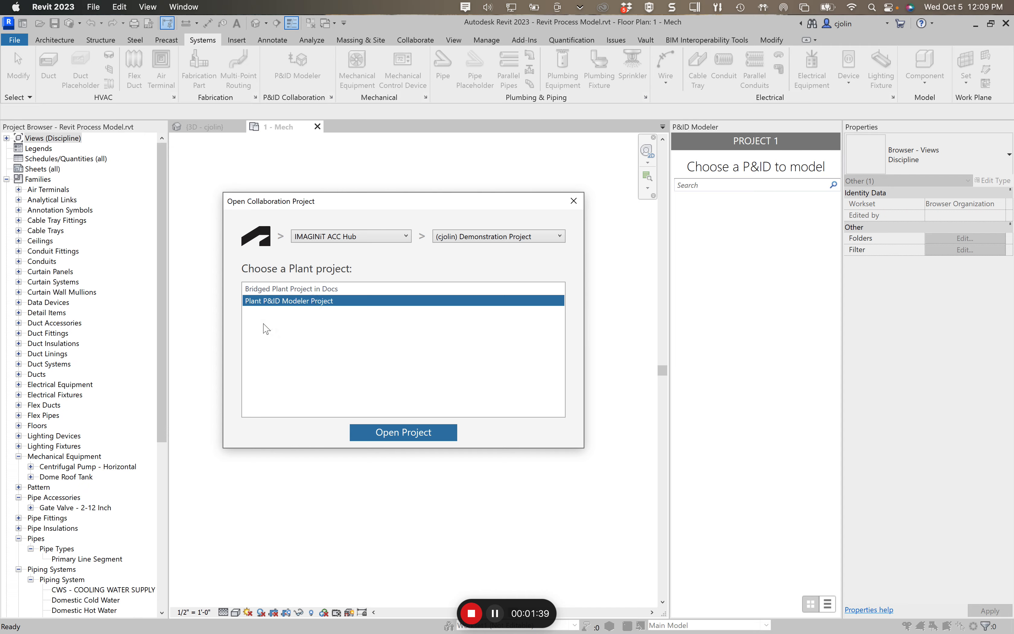
click(426, 434)
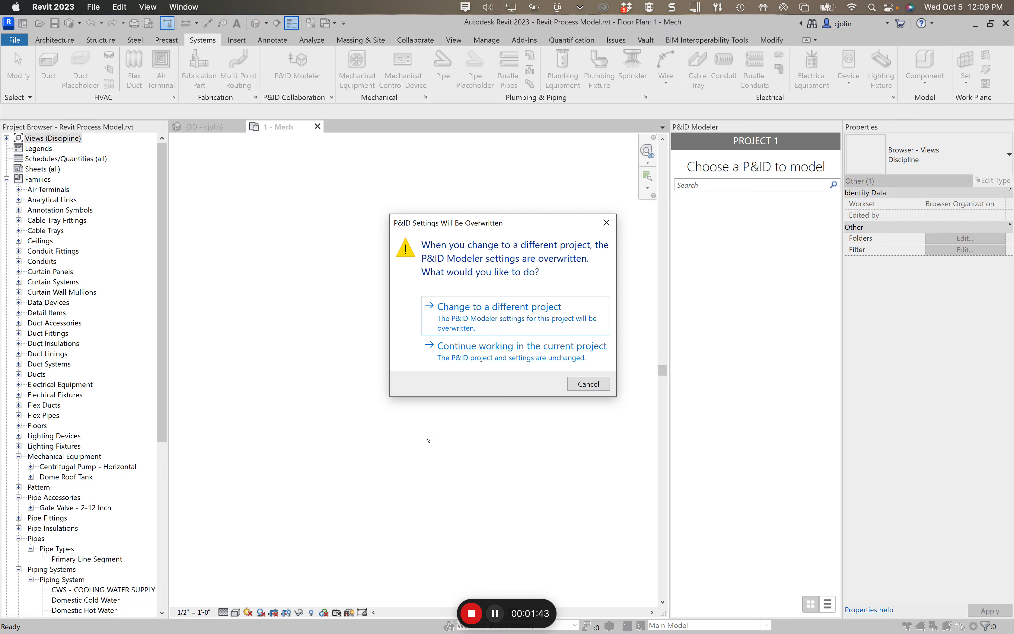
drag(538, 218, 435, 202)
click(356, 291)
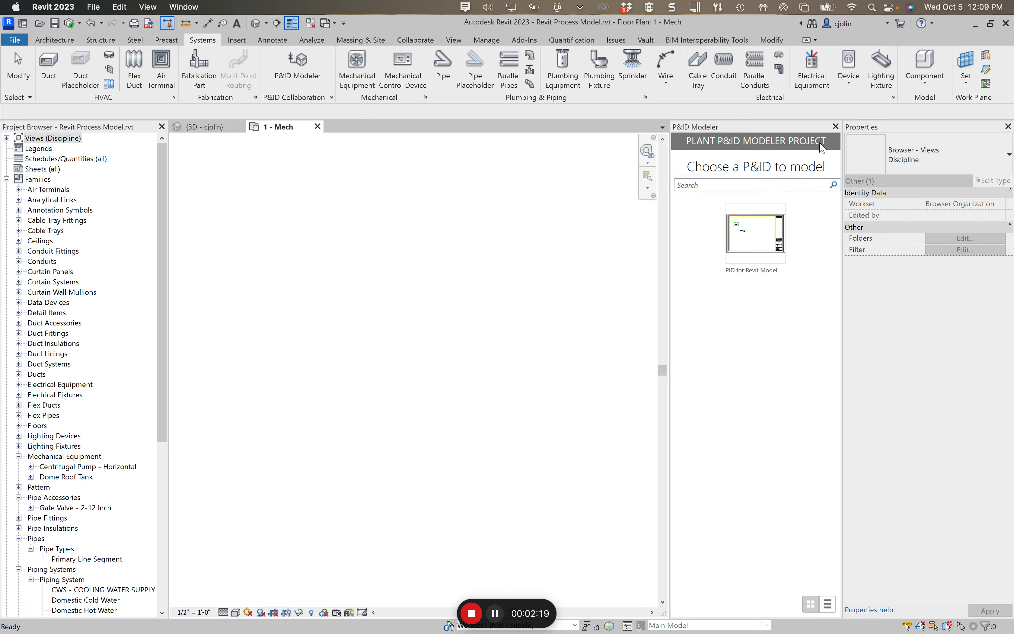
- Choose the PID for Revit Model drawing and open its pipe line 115 for modeling
click(759, 238)
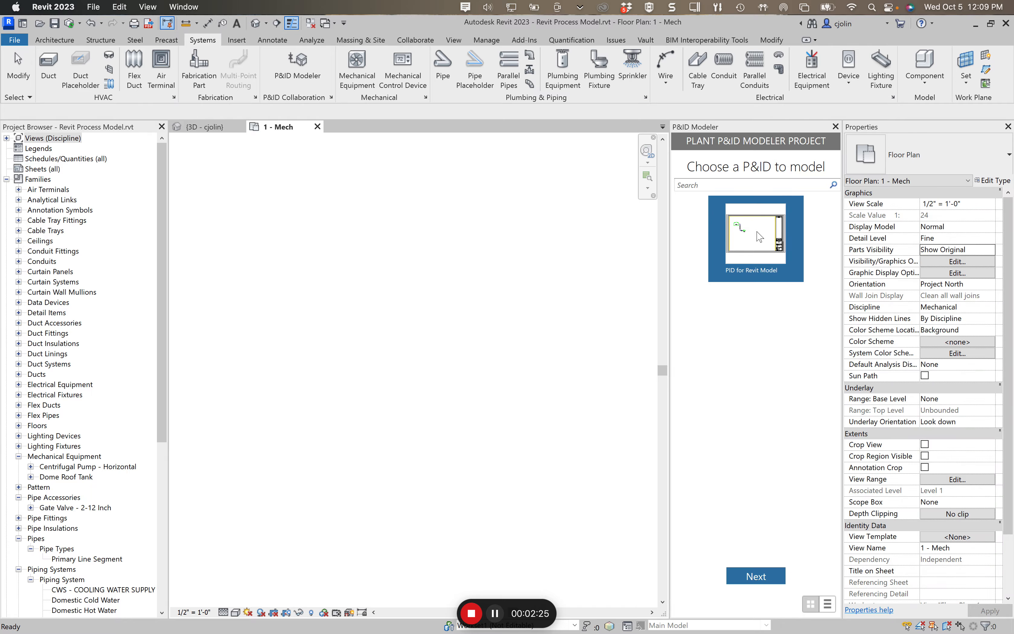
click(755, 578)
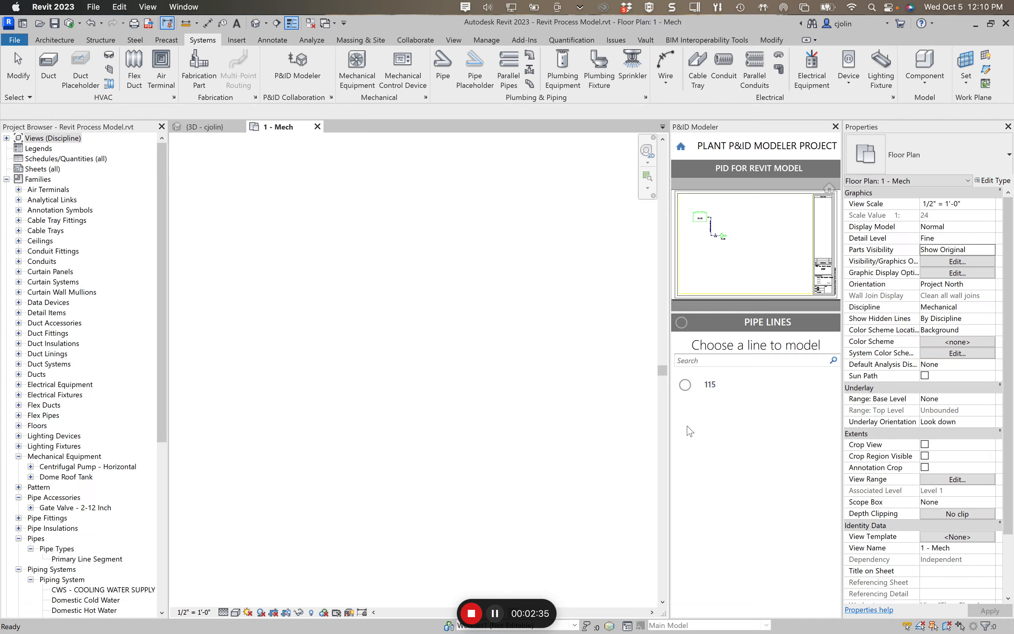
click(686, 385)
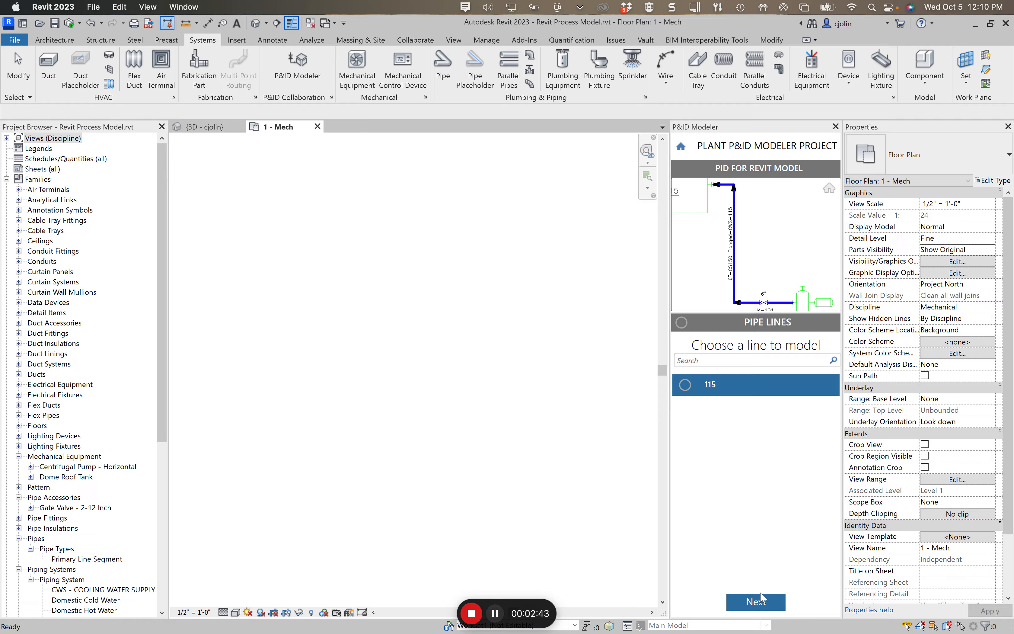
click(755, 606)
click(757, 604)
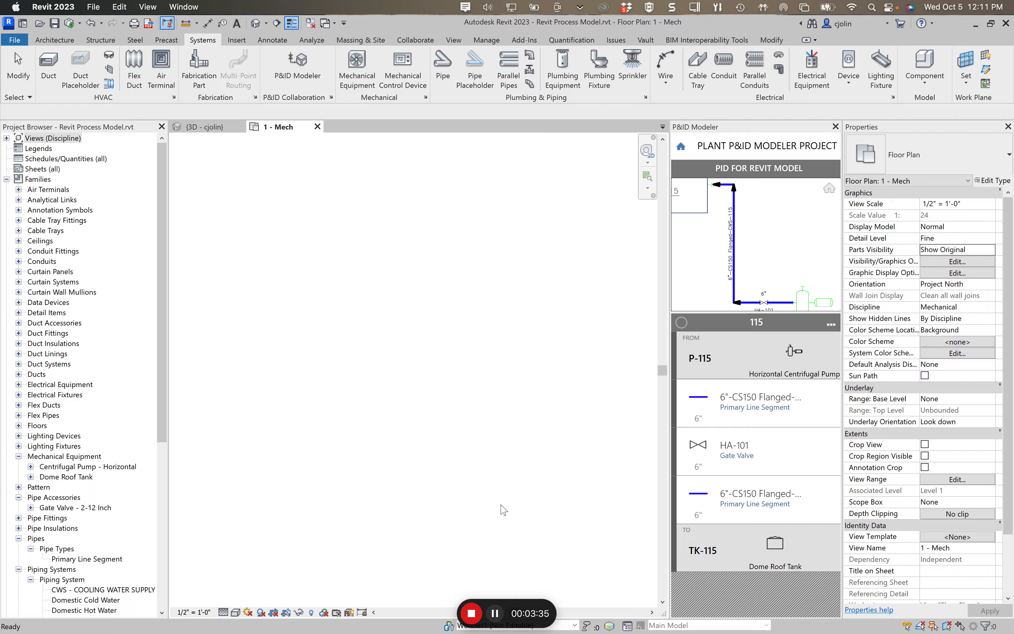
- Review the cooling water piping system, Primary Line Segment pipe type, gate valve, dome roof tank and centrifugal pump among the project's families
drag(163, 277, 156, 368)
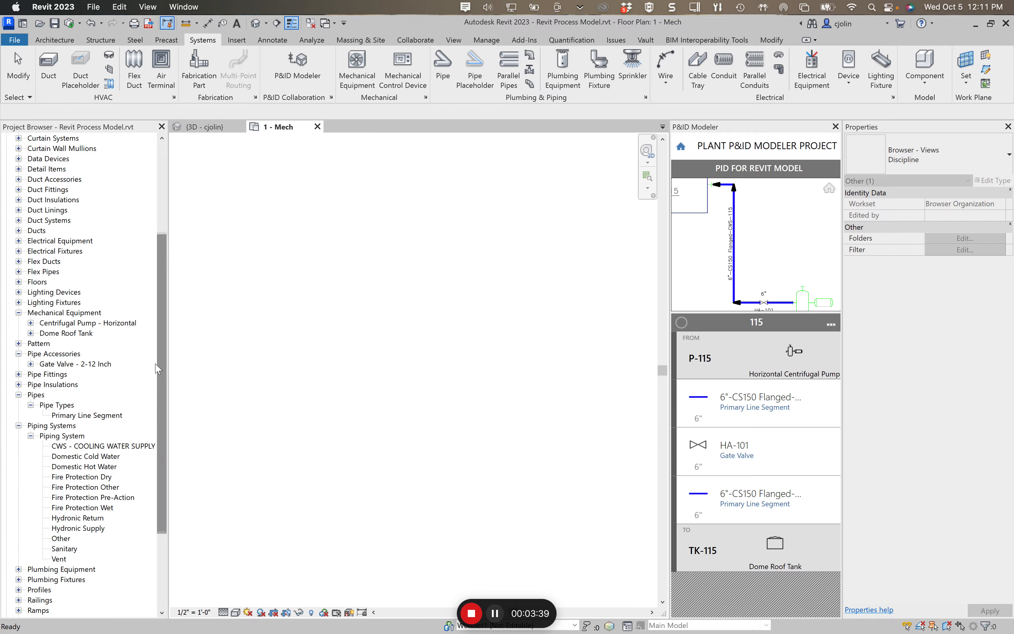
click(131, 448)
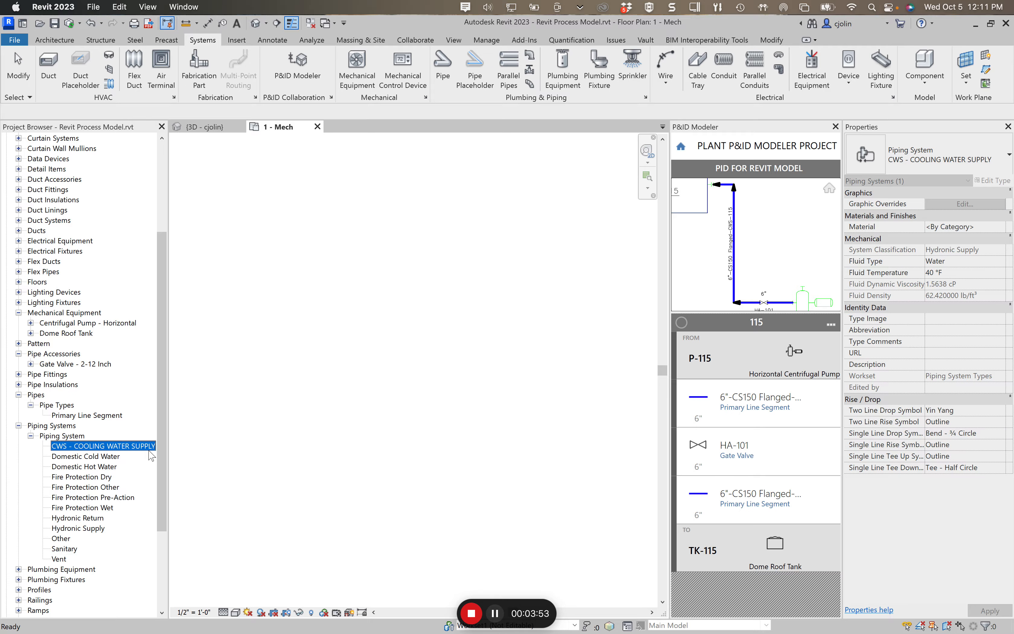
click(70, 417)
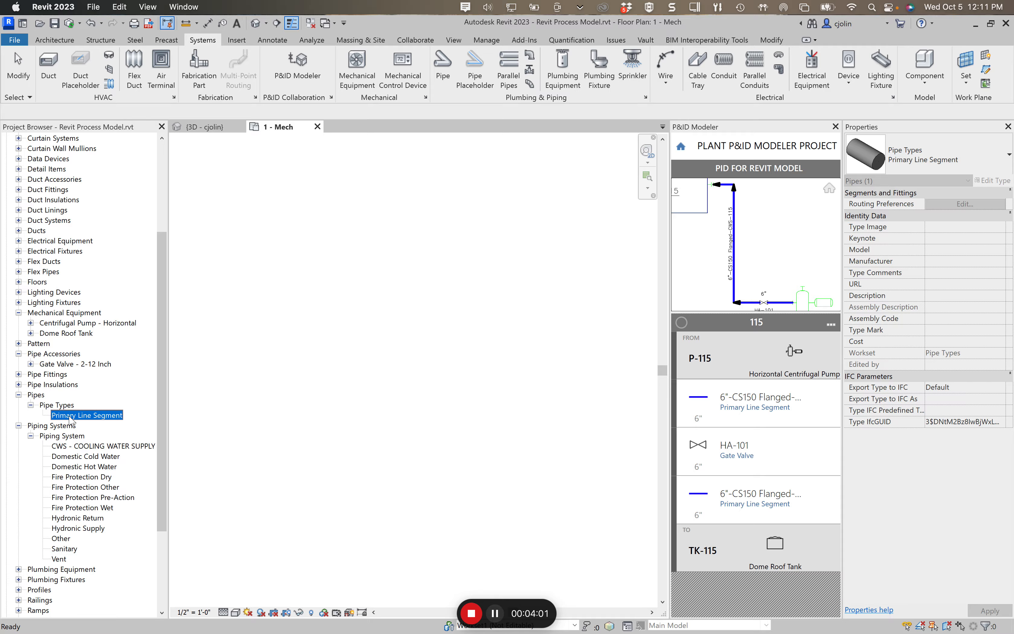
click(68, 365)
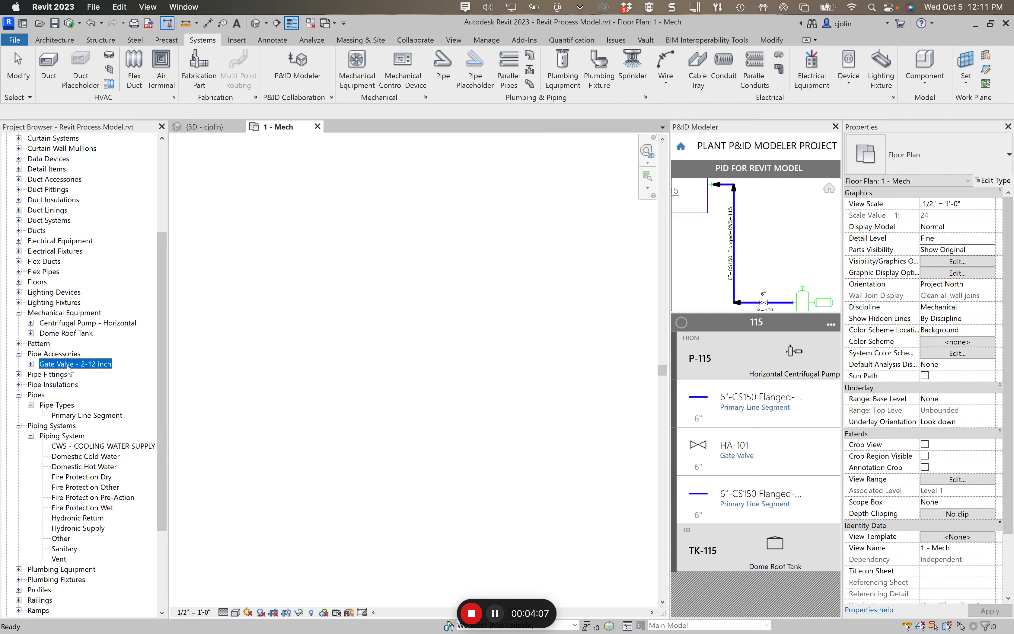
click(62, 334)
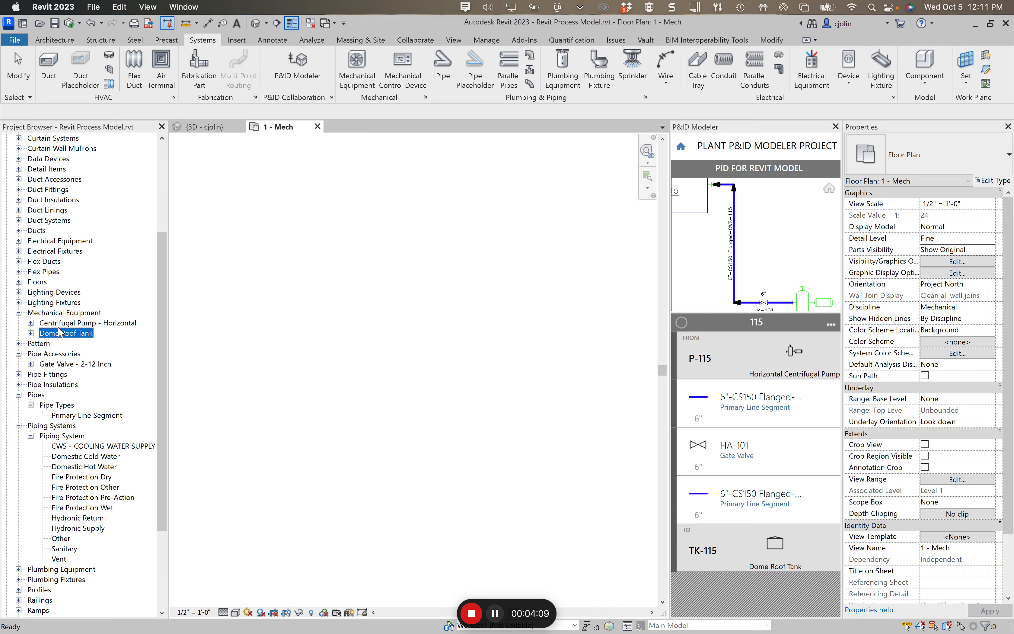
click(58, 326)
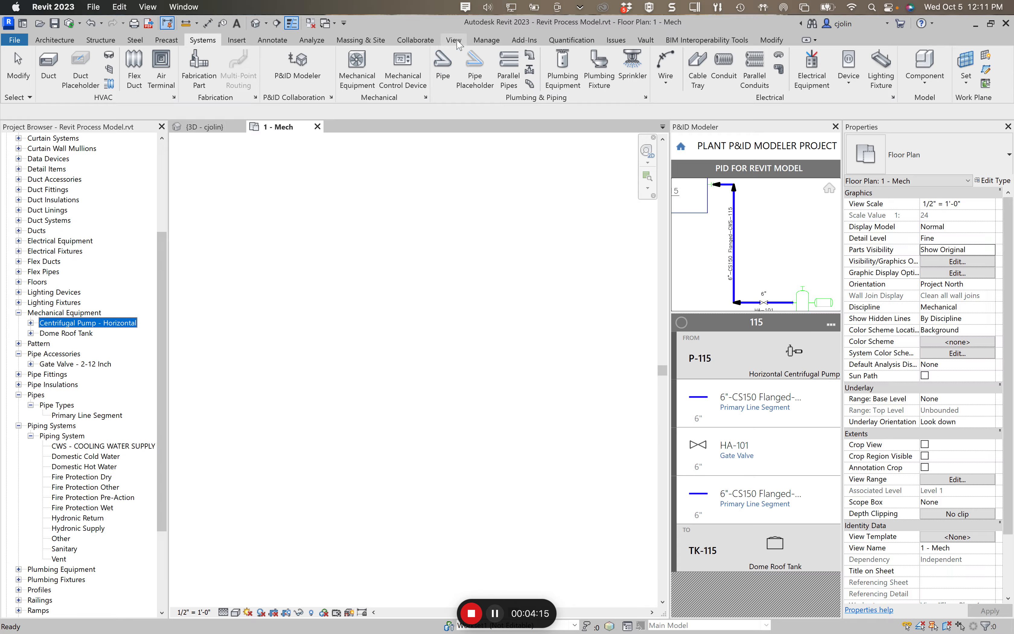
- Check which project parameters are available to elements in this project
click(486, 40)
click(230, 55)
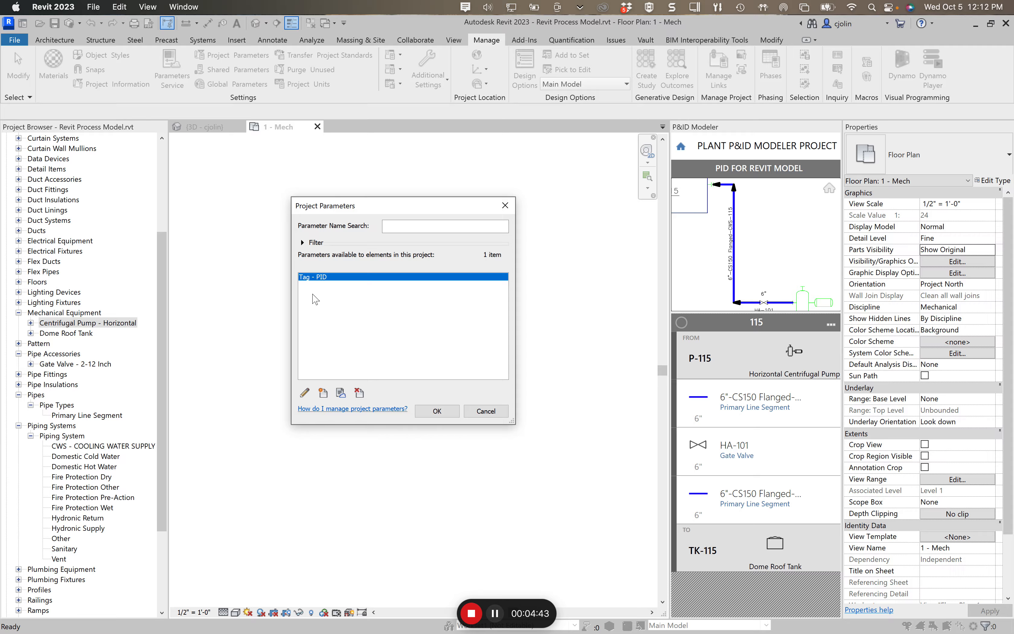
click(449, 411)
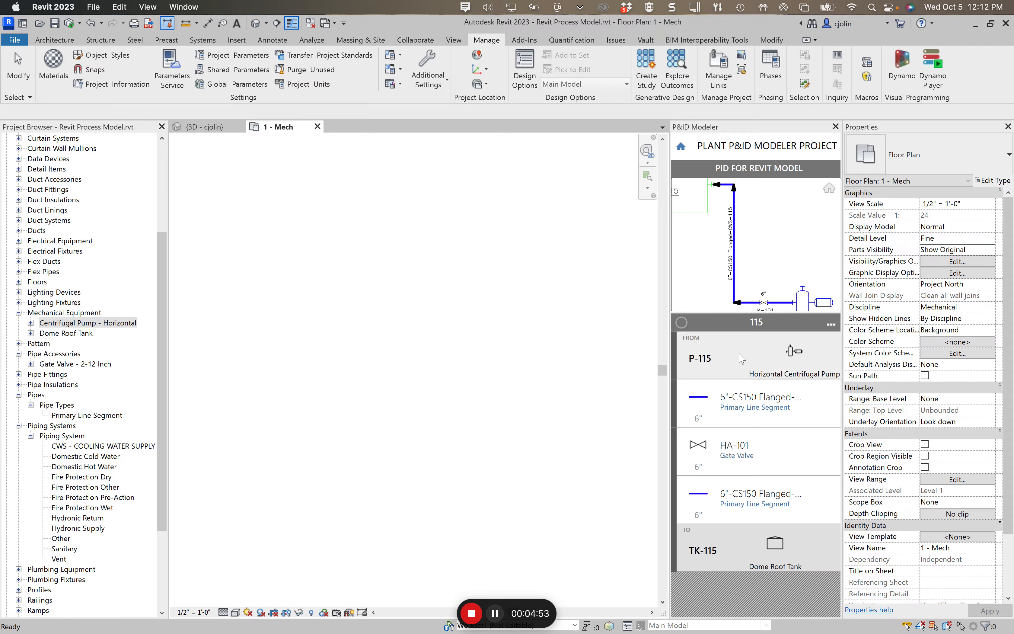
click(772, 360)
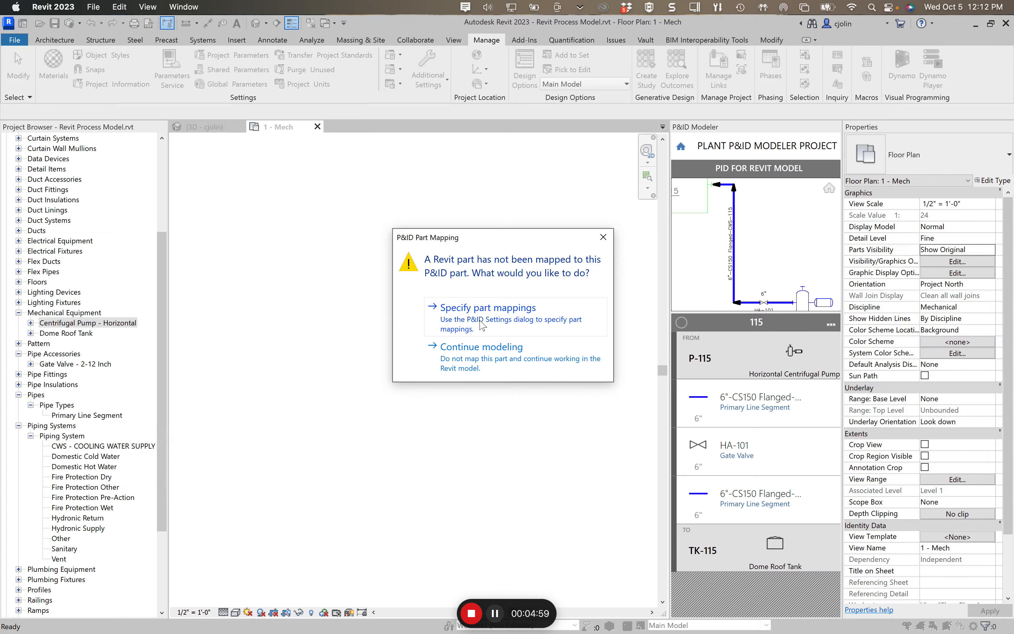
drag(500, 242, 414, 233)
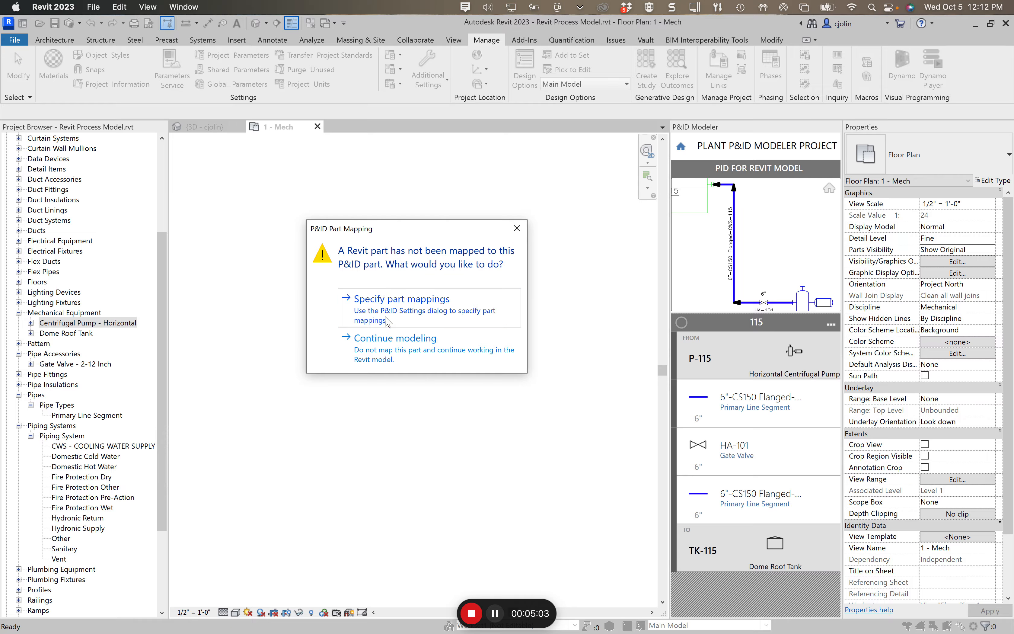
click(518, 234)
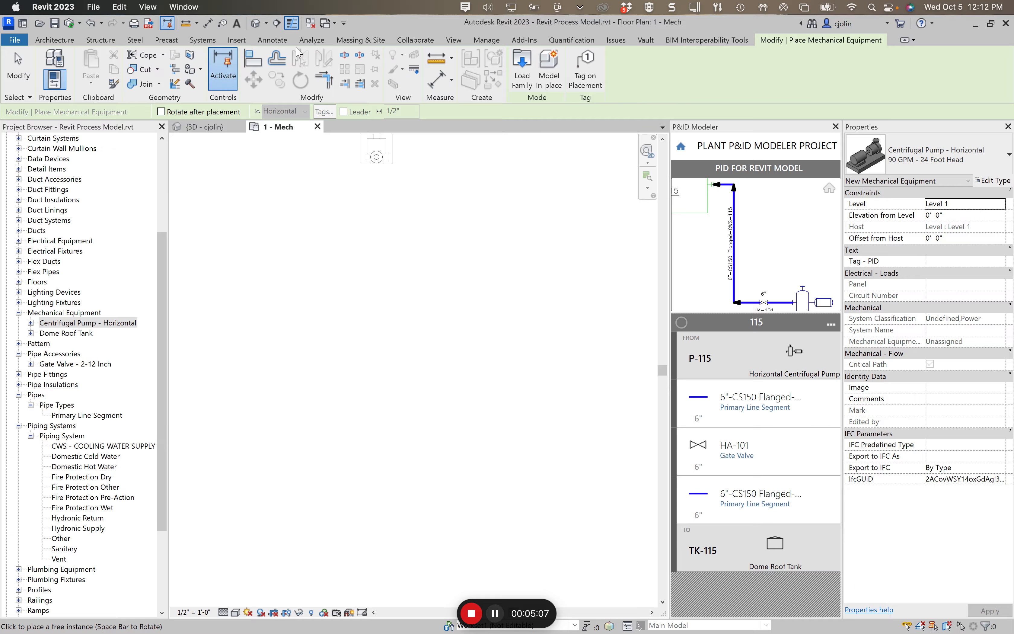
- Cancel the pump placement and open the P&ID Modeler settings at the system type mapping for the CWS (COOLING WATER SUPPLY) service
click(204, 40)
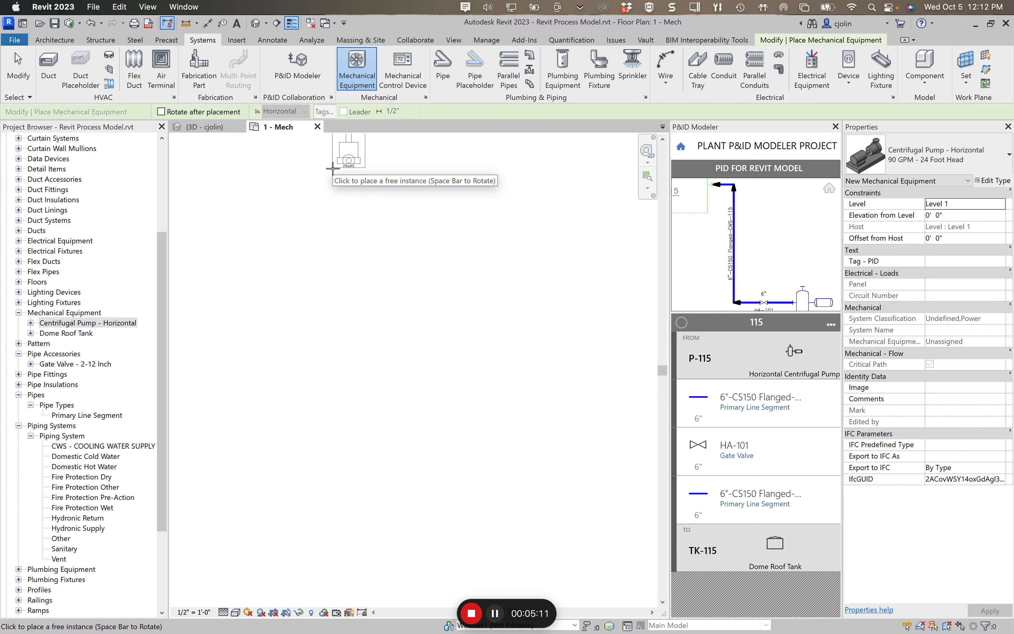
key(Escape)
click(331, 98)
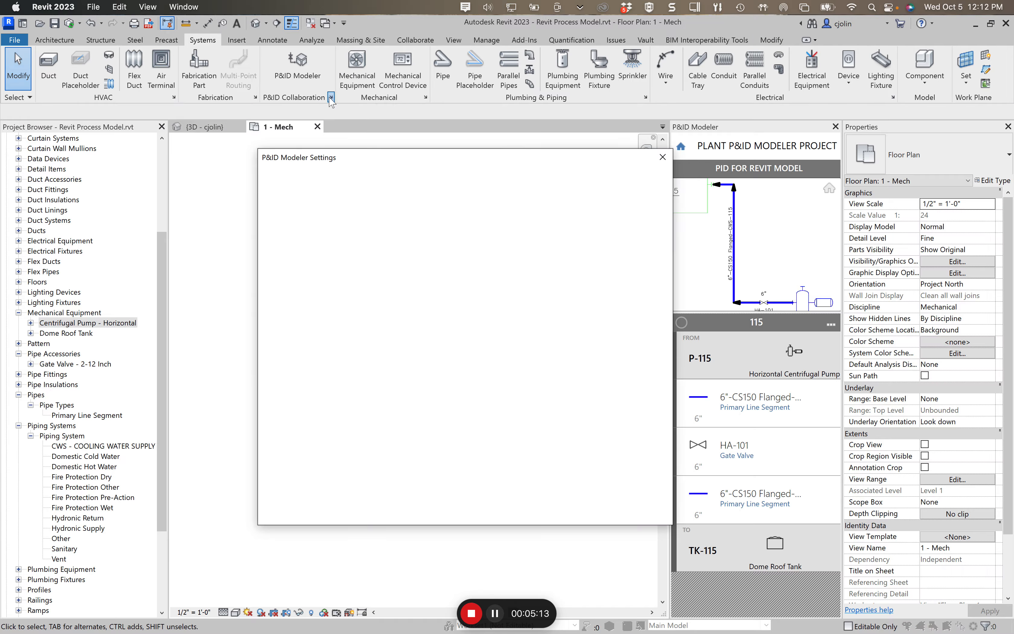
drag(383, 156, 324, 176)
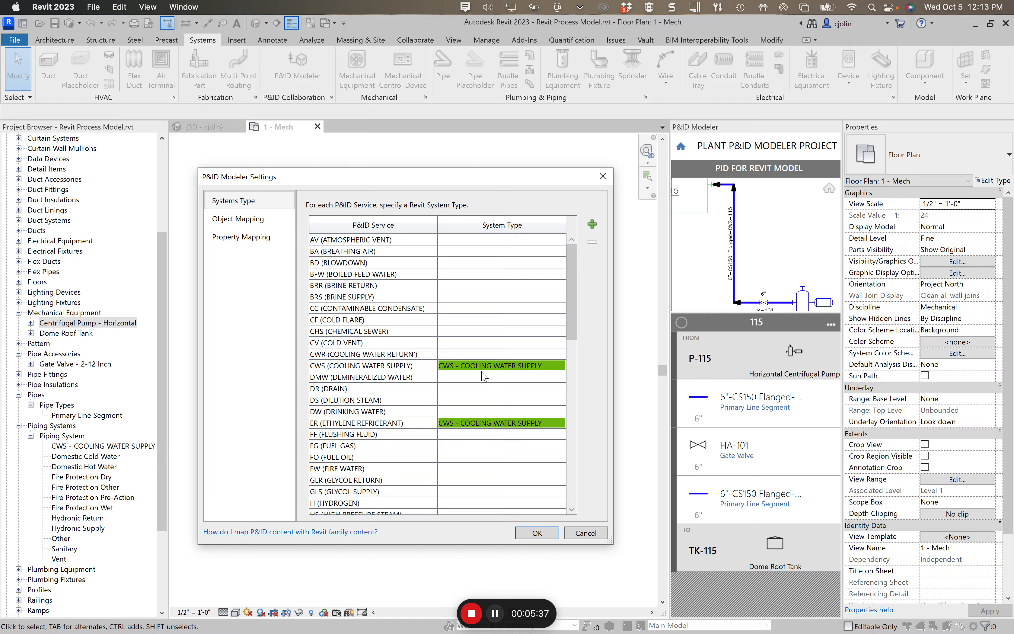
click(422, 368)
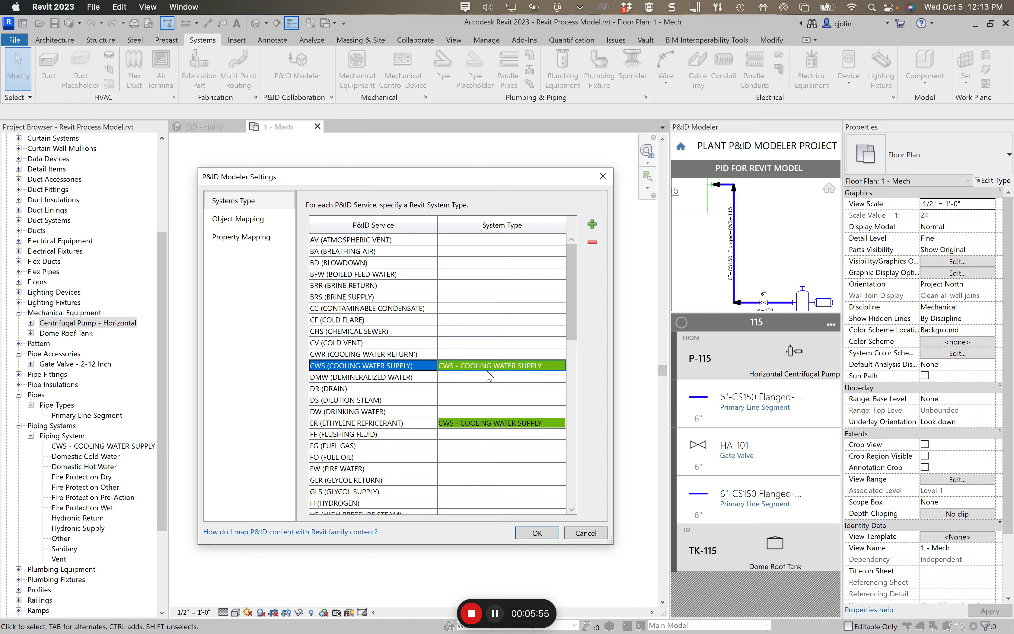
- Examine the Revit system types available for the ER (ETHYLENE REFRICERANT) service without changing its mapping
click(550, 429)
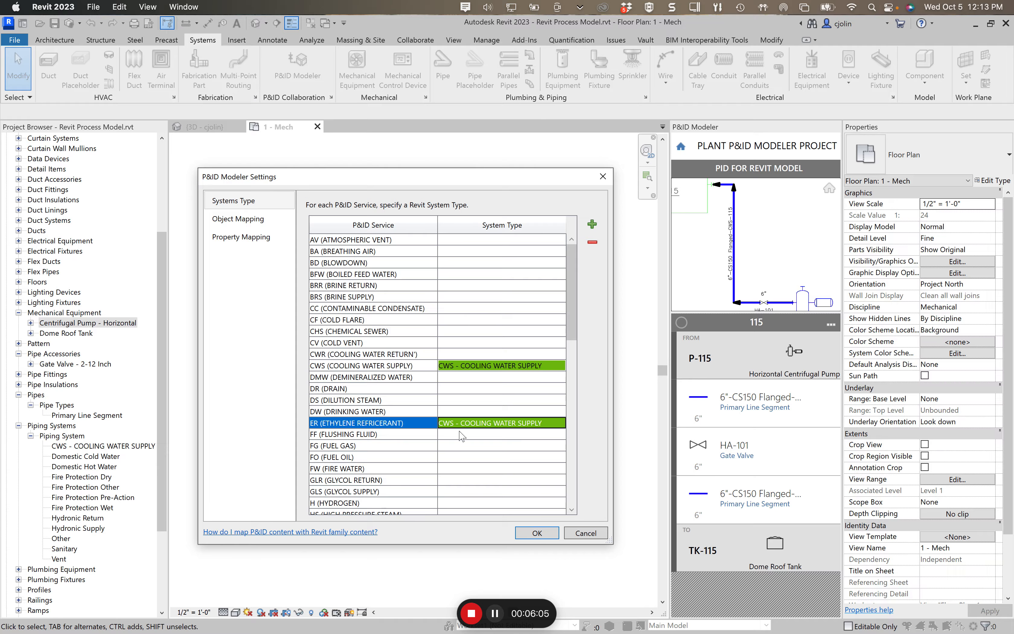
click(558, 425)
click(559, 424)
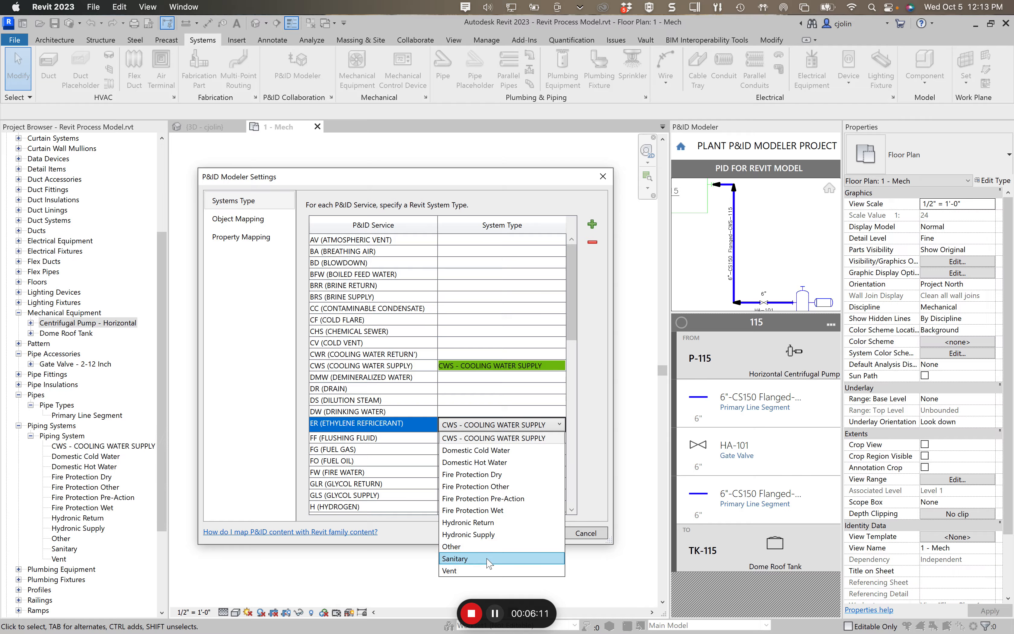
click(509, 426)
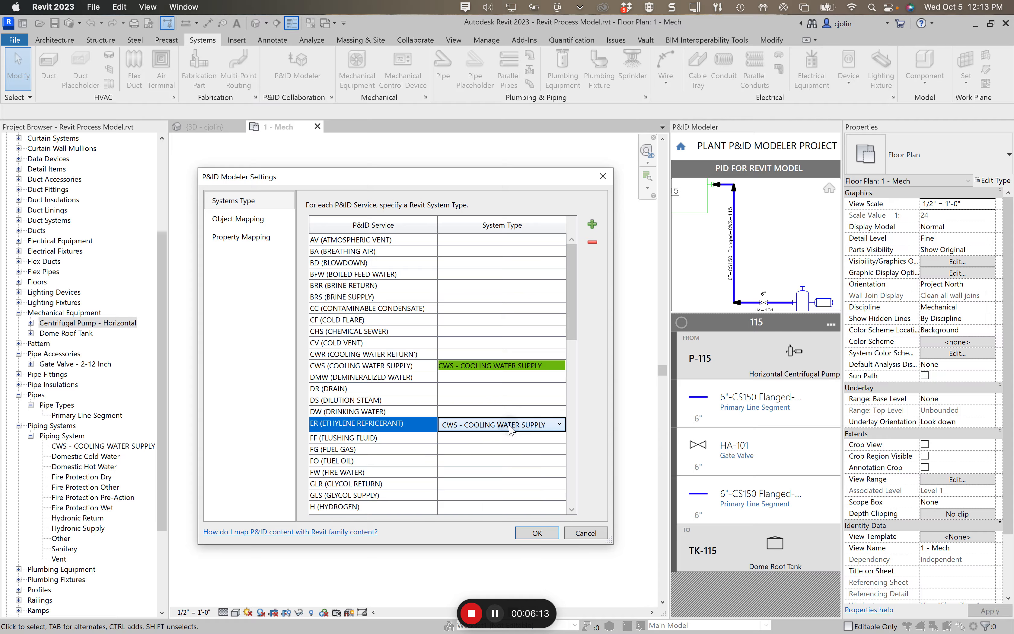
- Map the FF (FLUSHING FLUID) service to the Domestic Cold Water system type
click(483, 440)
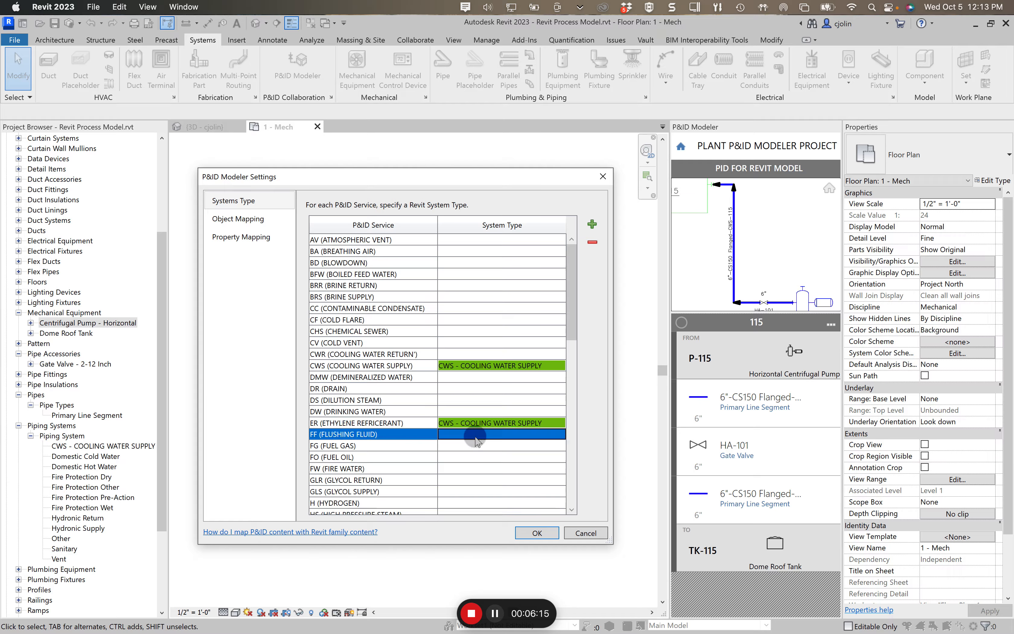
click(552, 440)
click(560, 436)
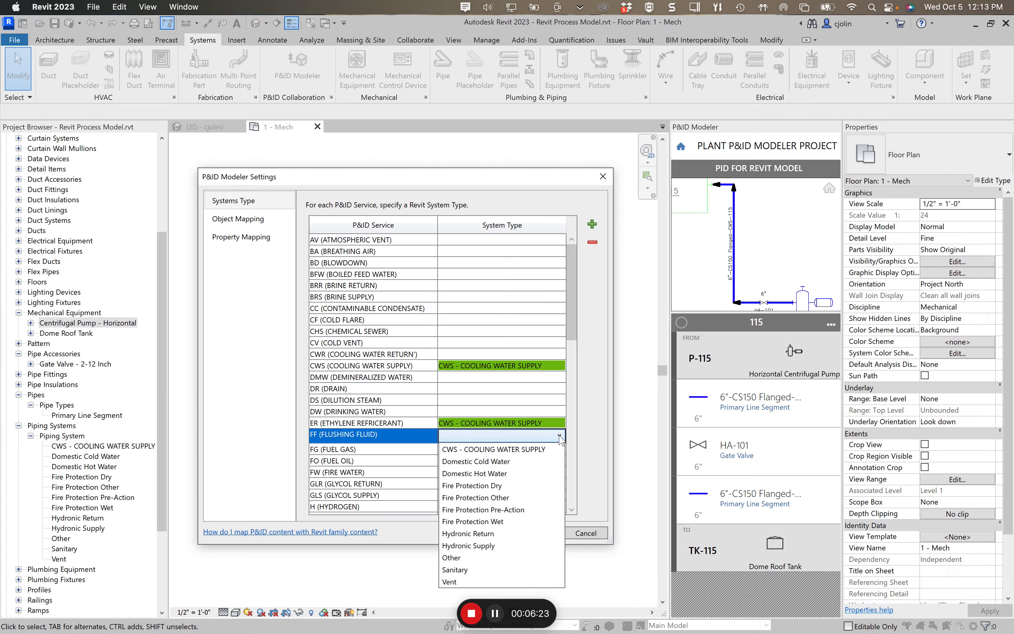
click(498, 461)
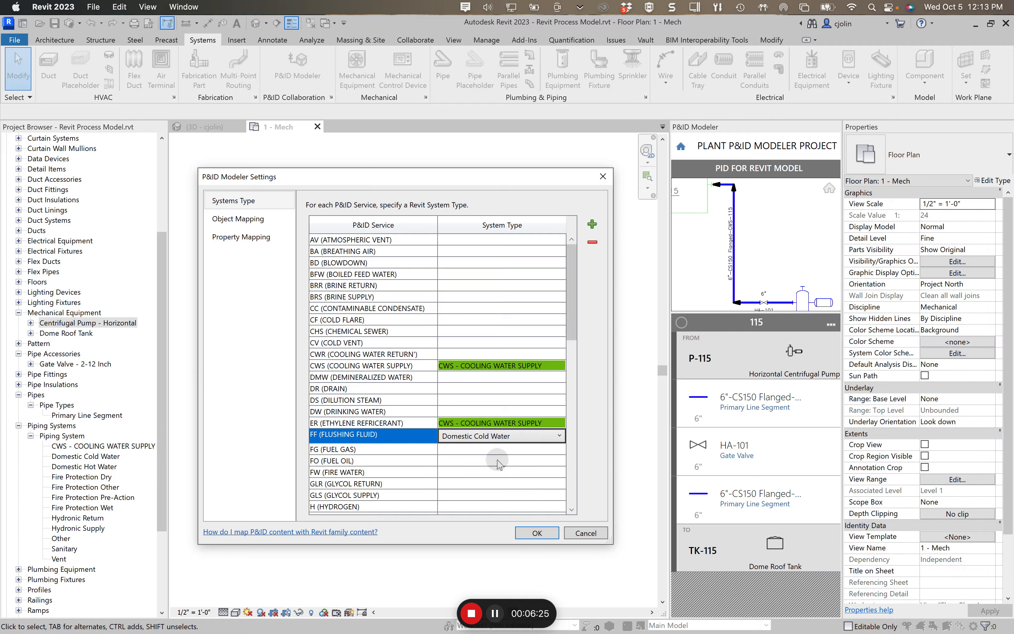
- Review the remaining system type mappings, then the pipe and pipe accessory object mappings, filtering accessories by valves and the other component groups
click(509, 447)
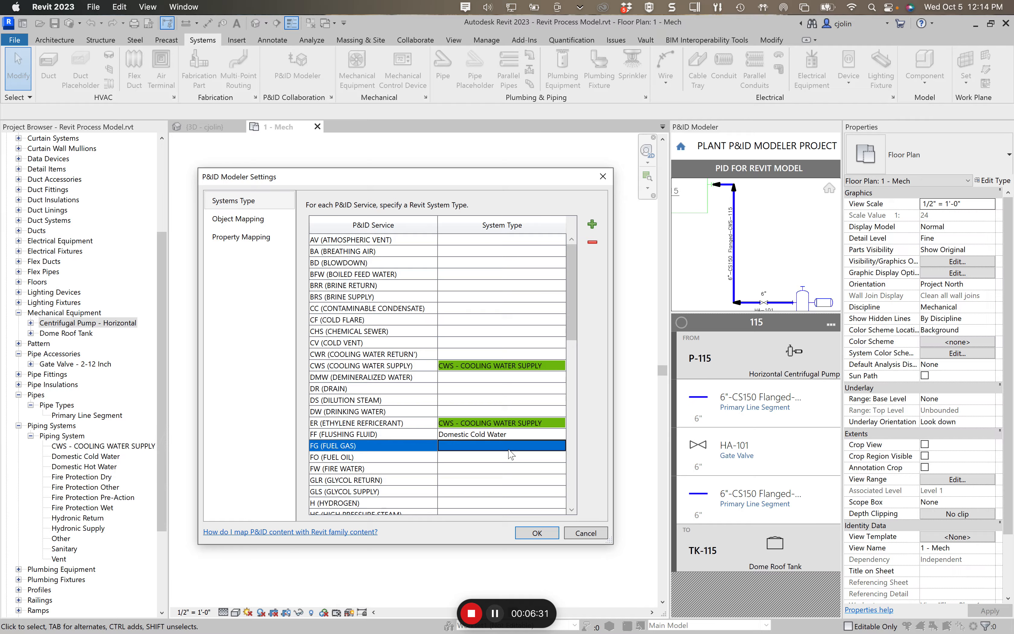
click(520, 435)
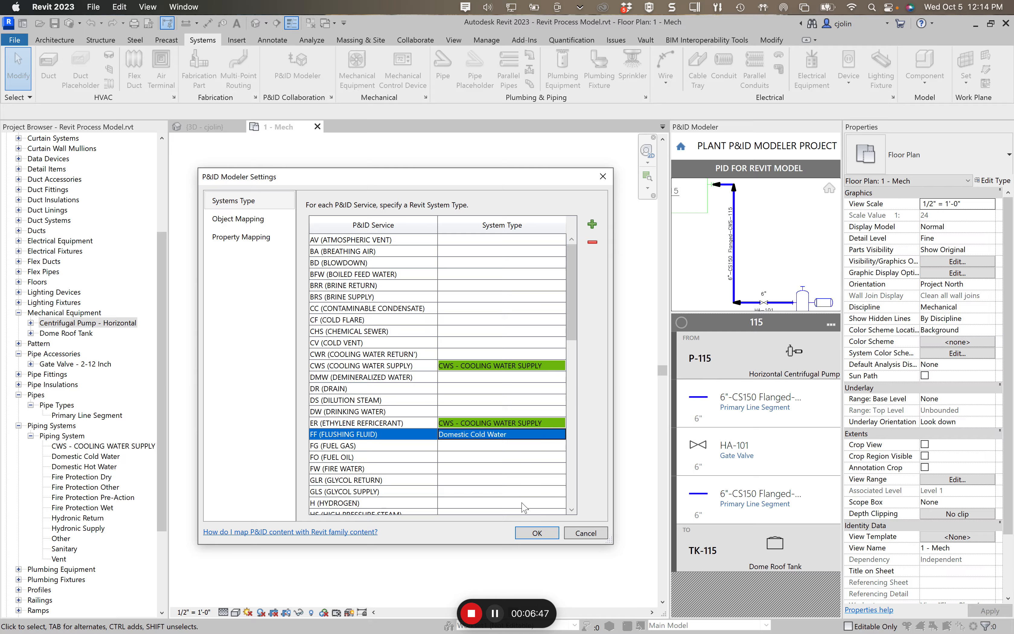
drag(568, 282, 578, 308)
click(245, 227)
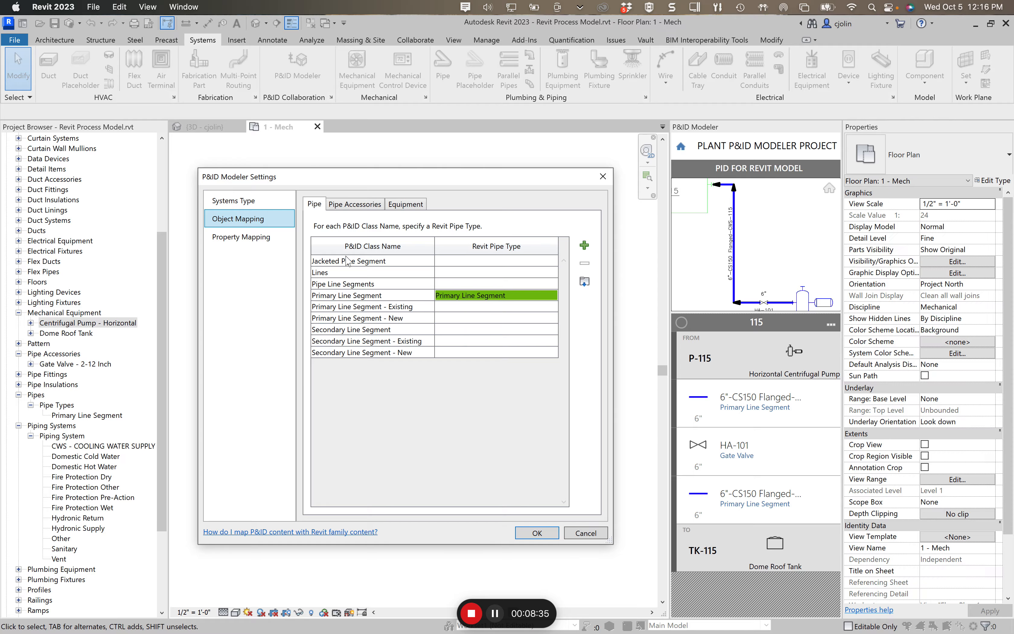
click(349, 205)
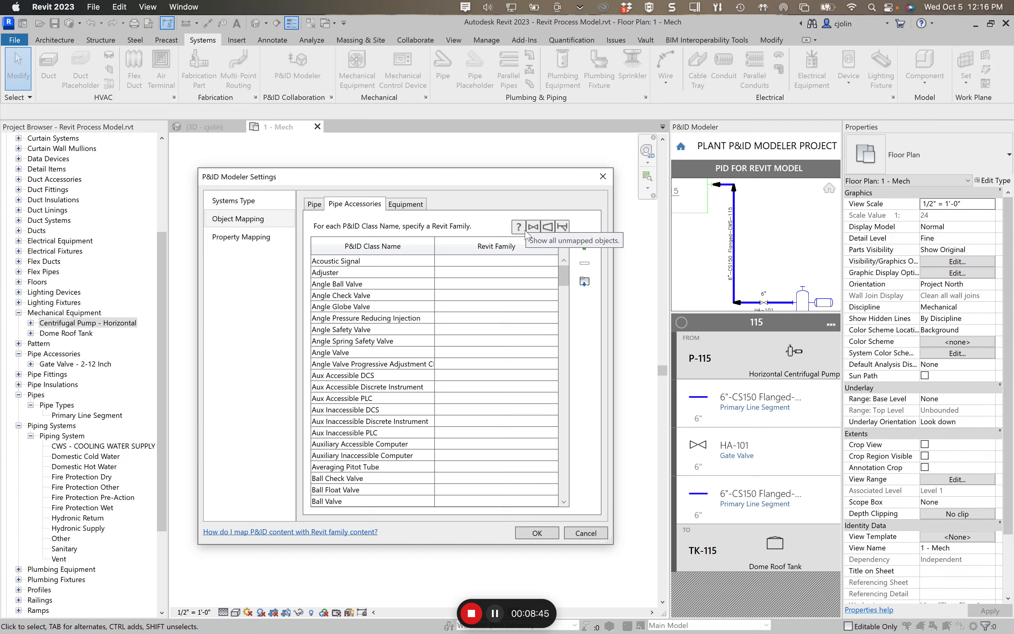
click(532, 227)
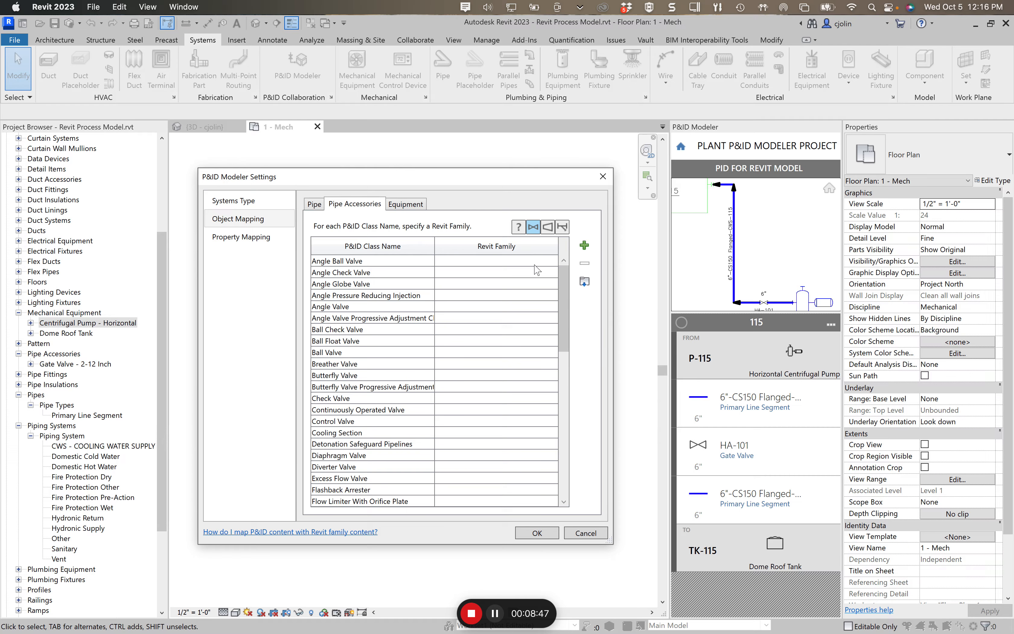
drag(564, 281, 573, 363)
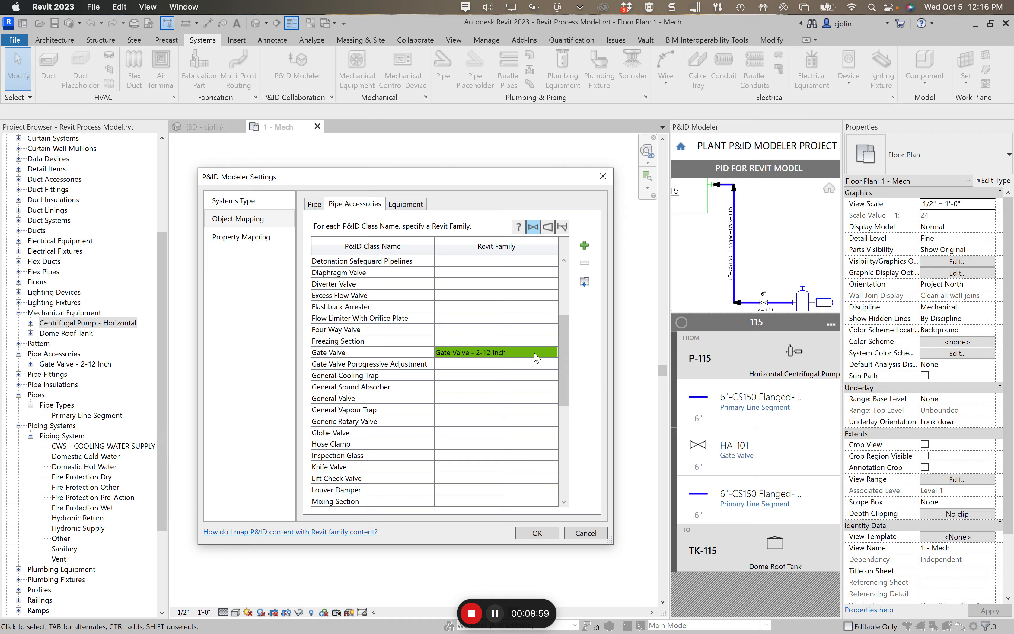
click(550, 228)
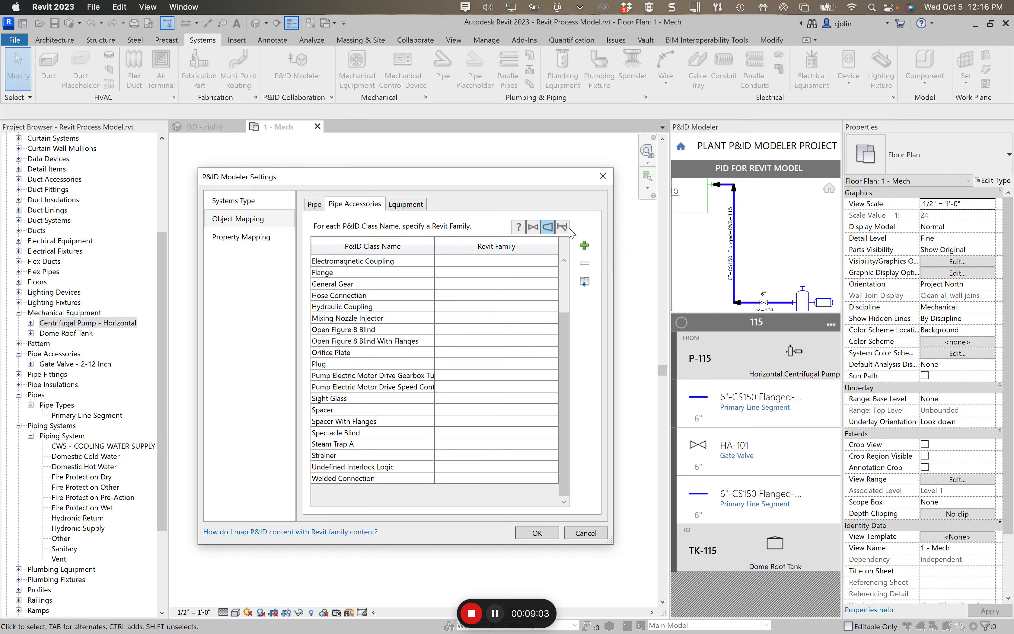
click(563, 228)
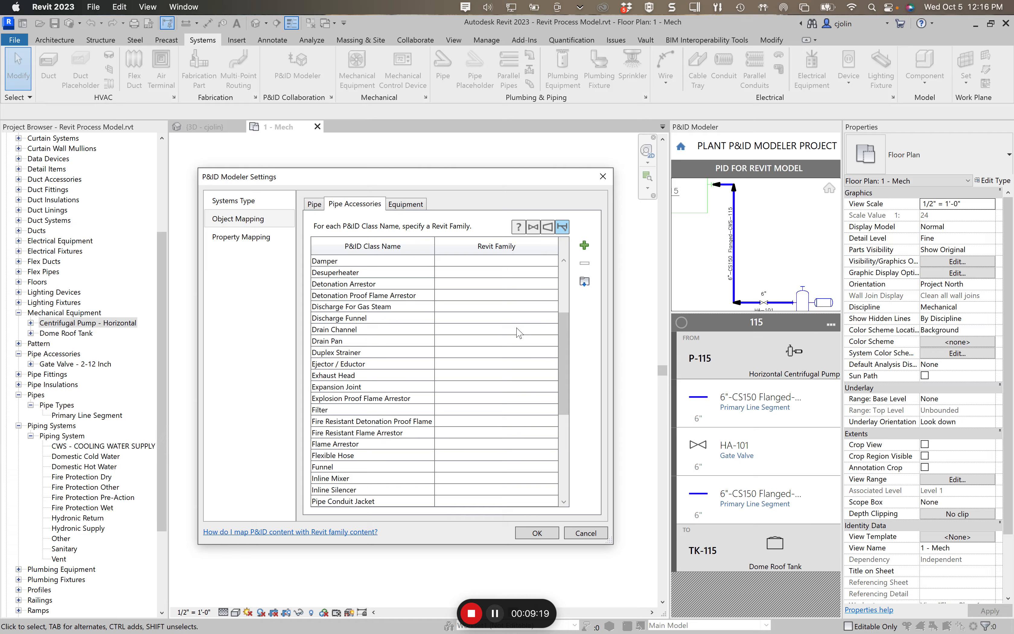
- In the property mapping, map the Equipment Tag property to the Revit property Tag - PID
click(244, 238)
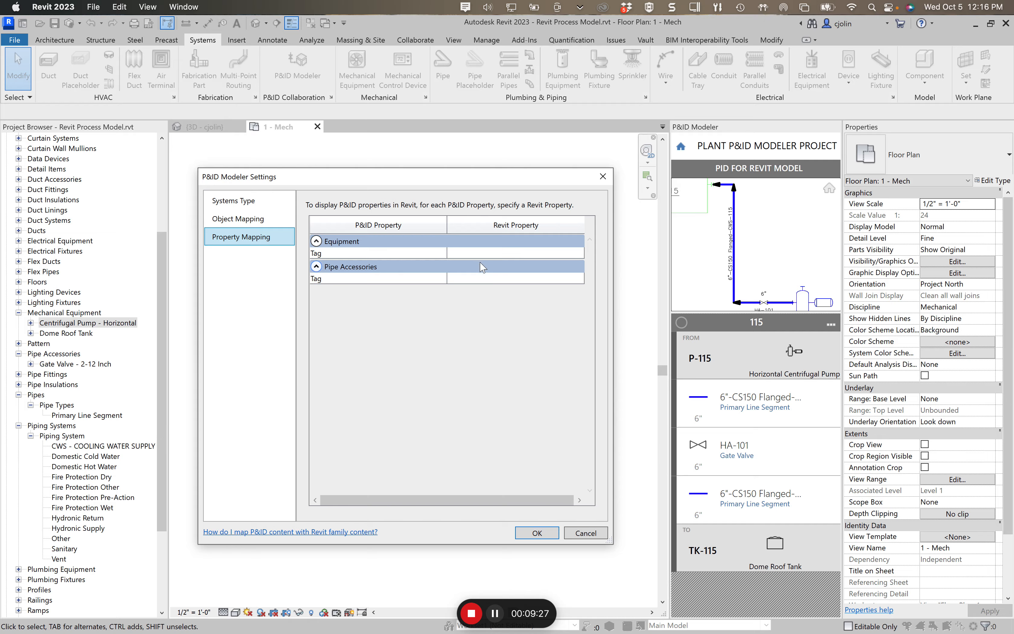
click(579, 254)
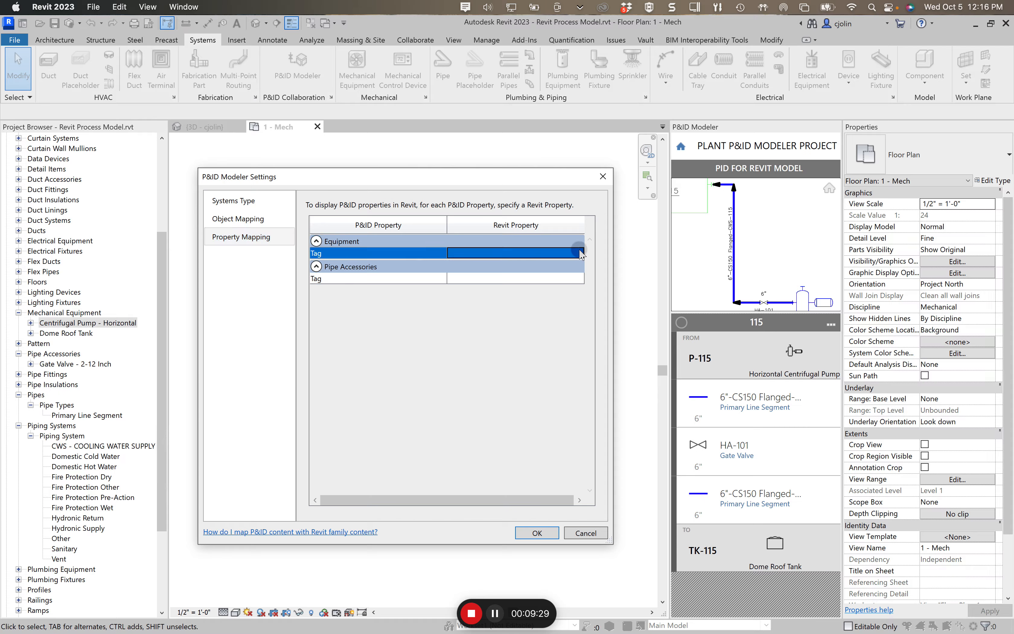
click(579, 253)
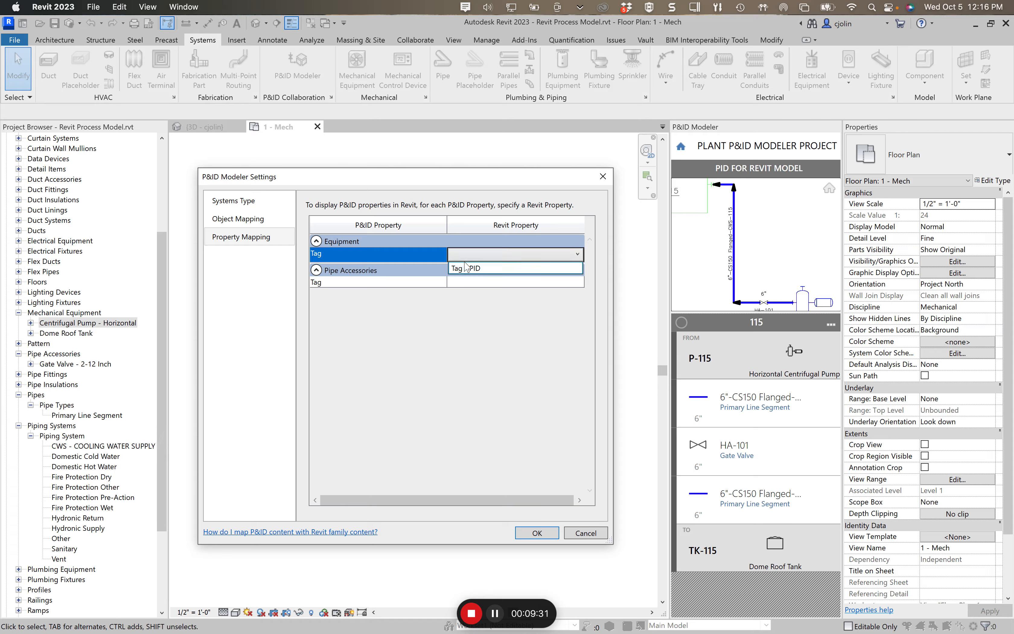
click(486, 269)
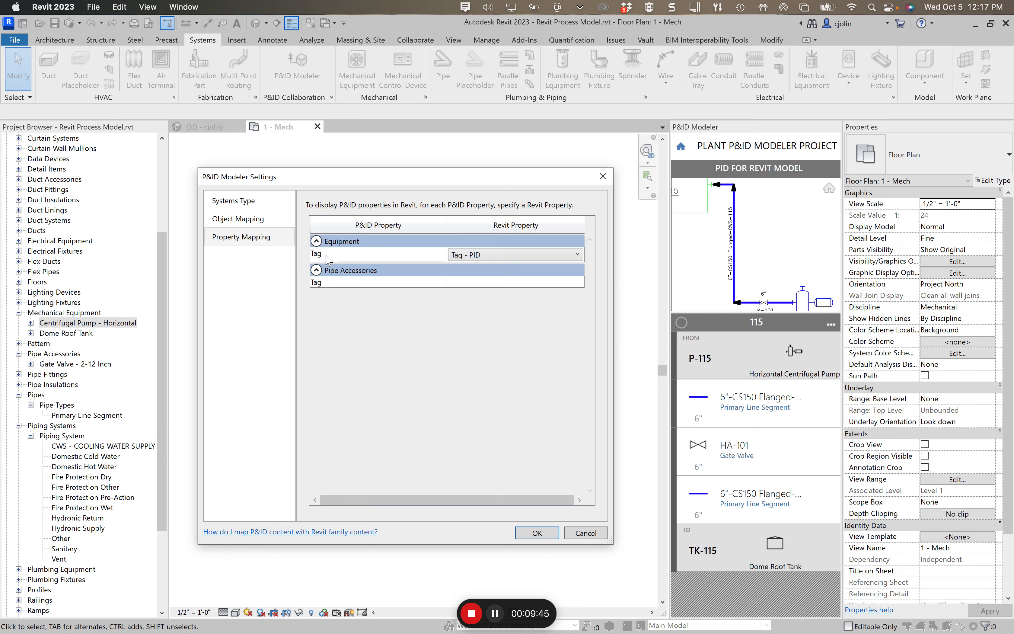
- Map the Pipe Accessories Tag property to Tag - PID and apply the P&ID Modeler settings
click(515, 283)
click(564, 283)
click(578, 280)
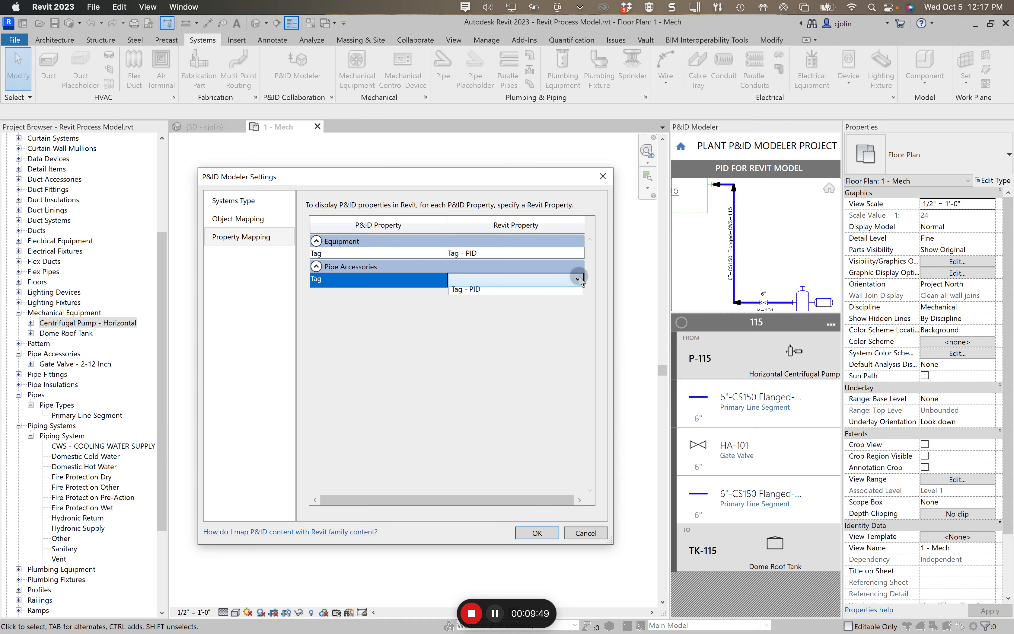
click(461, 294)
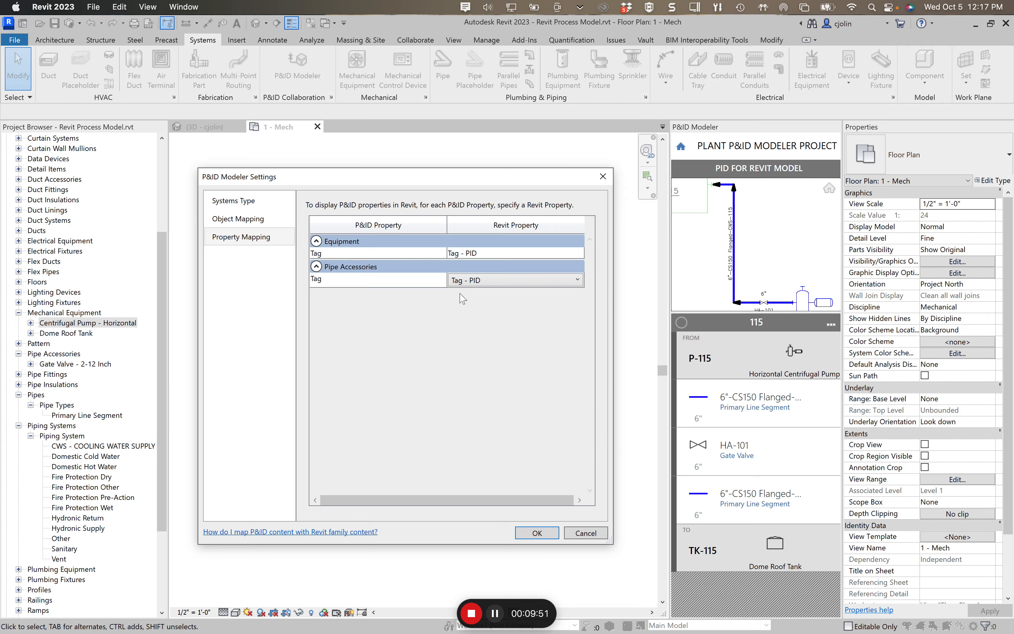
click(520, 254)
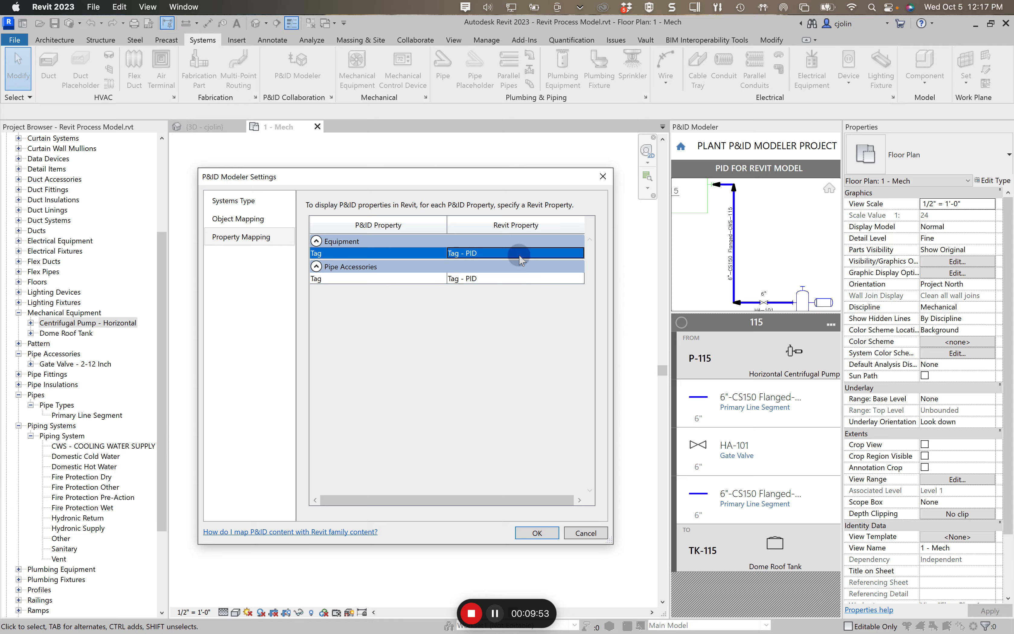
click(520, 280)
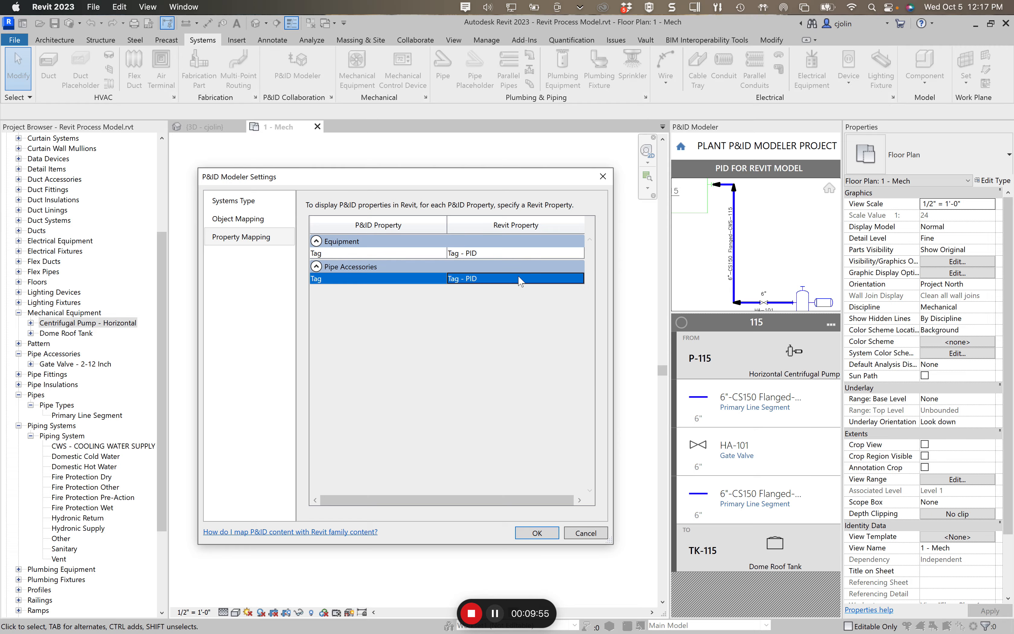
click(499, 255)
click(502, 282)
click(537, 533)
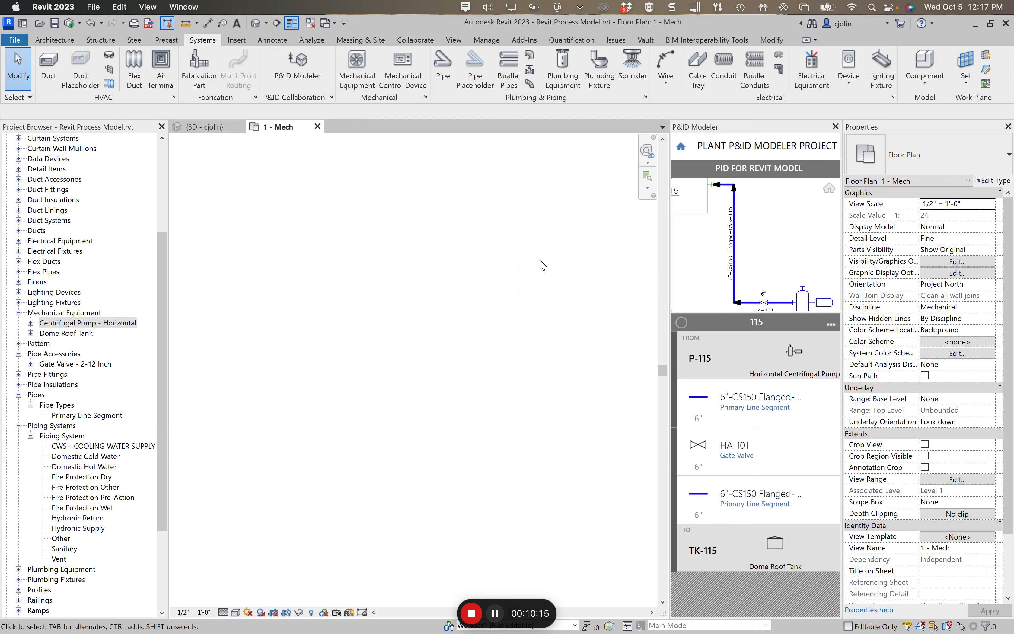
- Place pump P-115 from line 115 in the 1 - Mech floor plan and delete the extra pump placed beside it
click(771, 360)
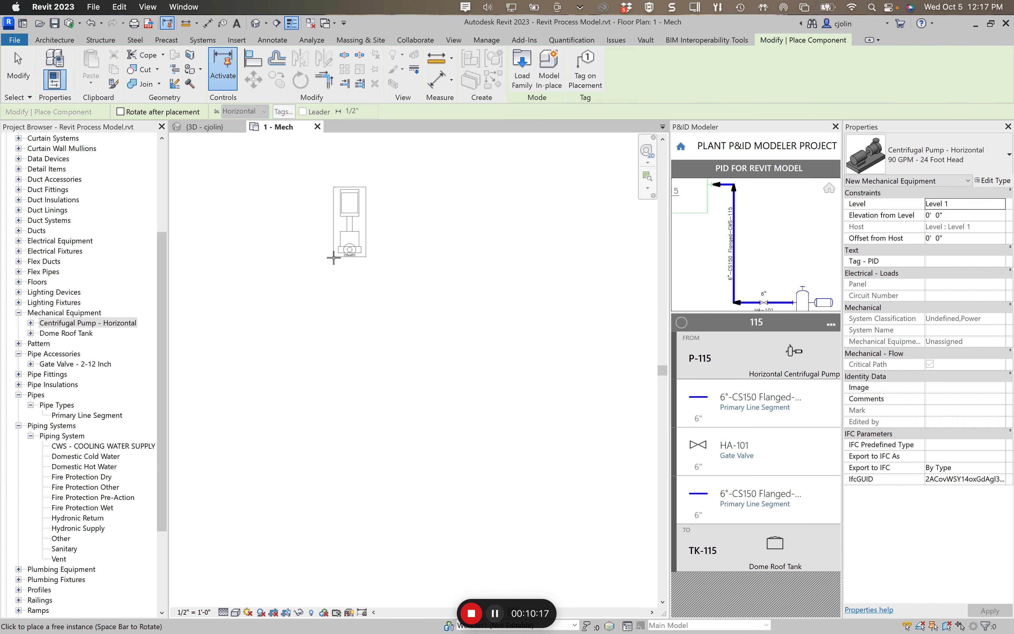
click(228, 296)
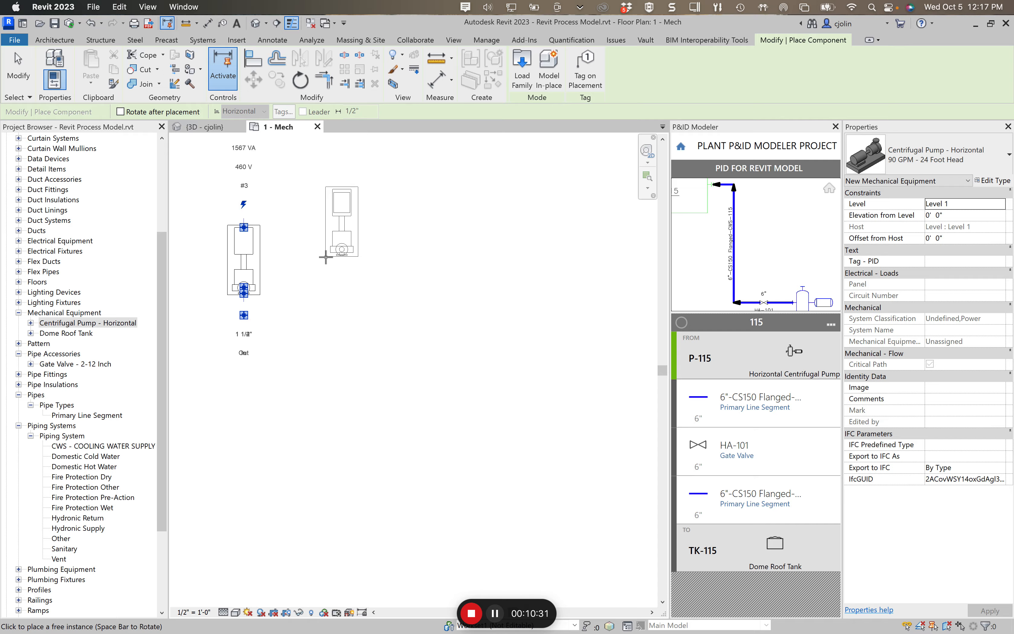
click(325, 257)
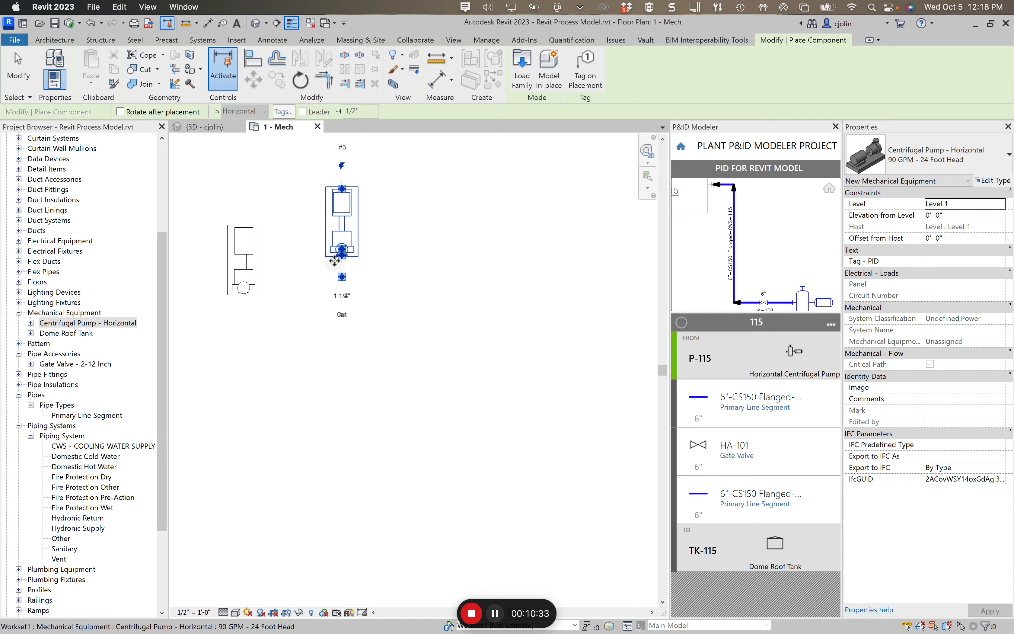
key(Escape)
key(Escape)
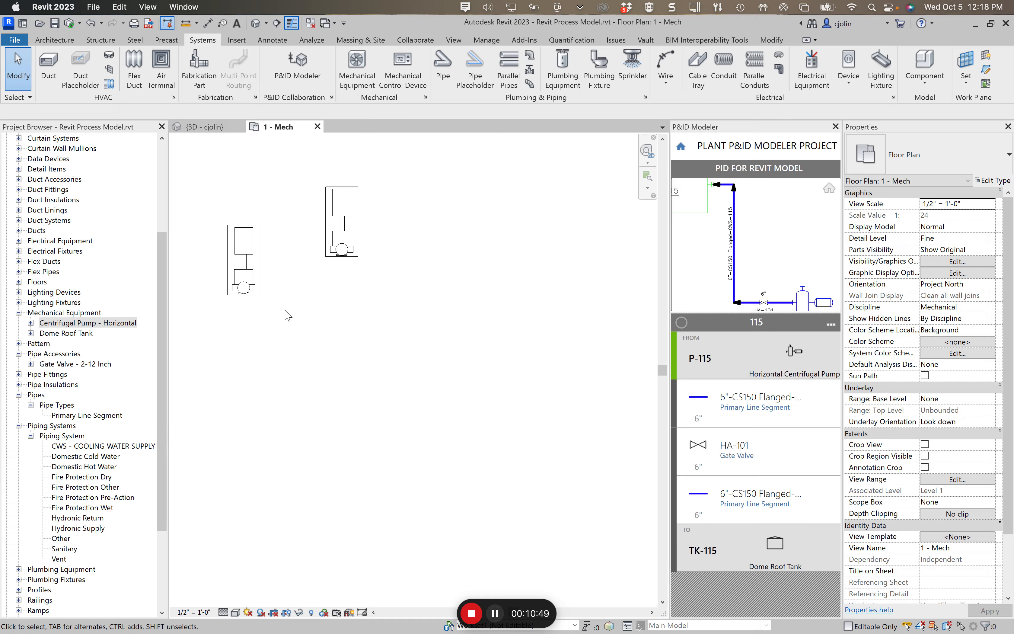
click(342, 252)
key(Delete)
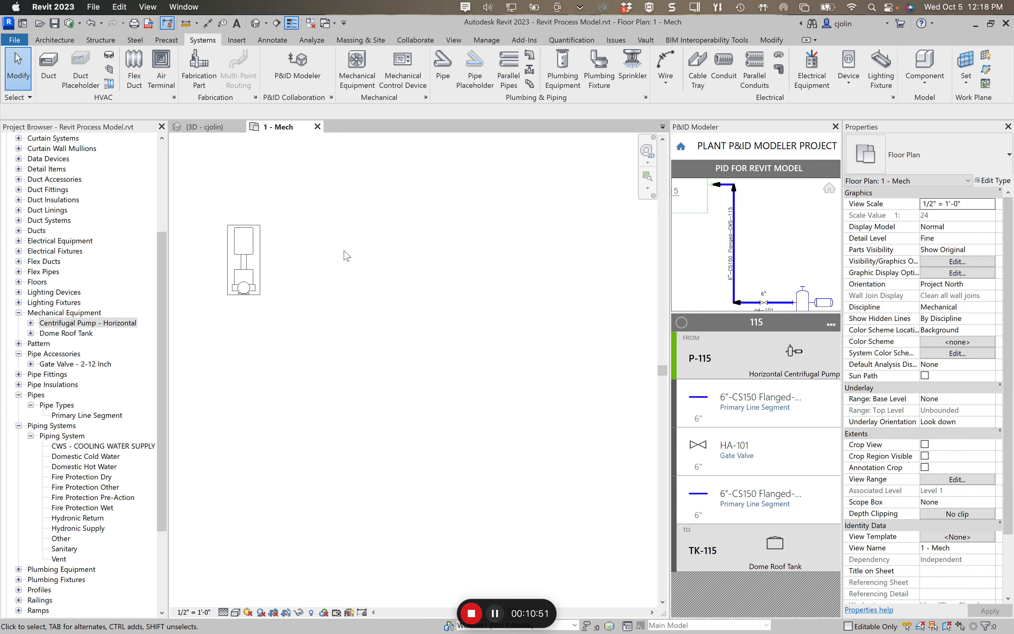
- Locate the placed pump through its P-115 entry in line 115 and check its Tag - PID property
click(771, 364)
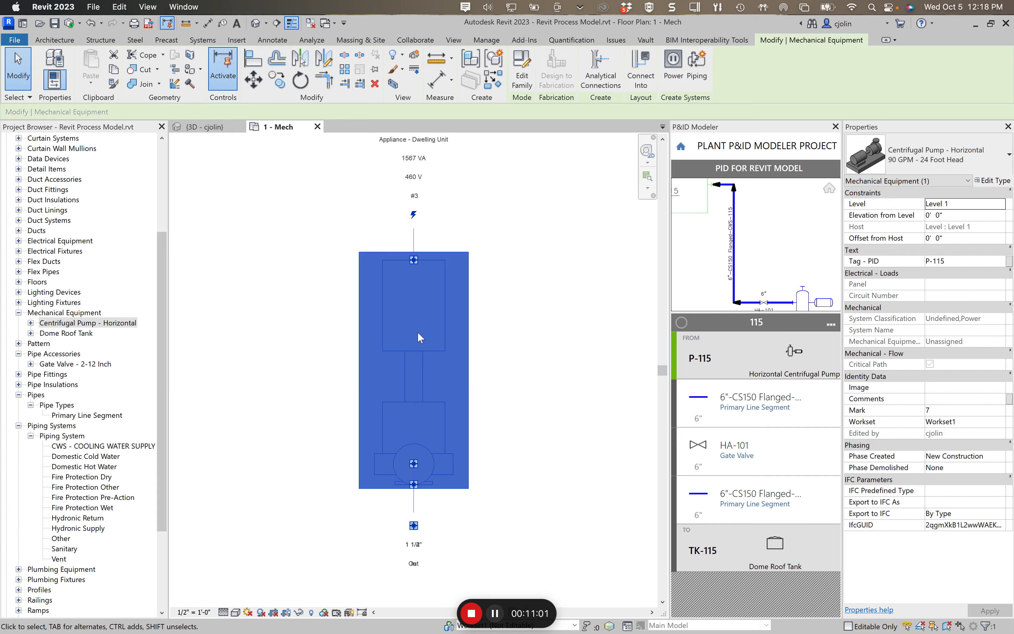
click(527, 355)
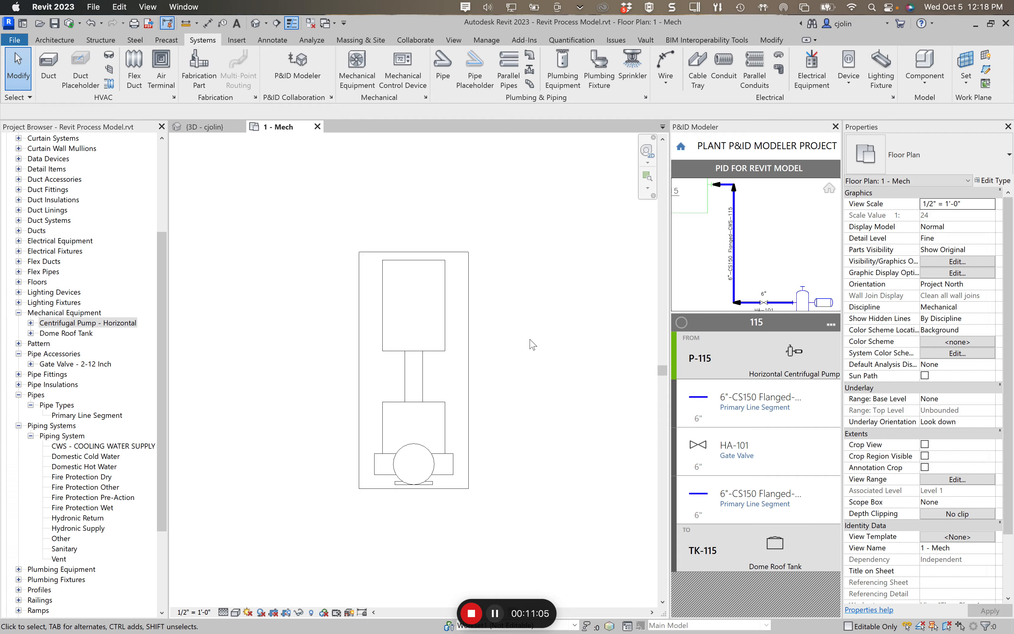
click(515, 356)
- Place the Dome Roof Tank TK-115 below and to the right of the pump and check its Tag - PID property
scroll(518, 360, down, 1)
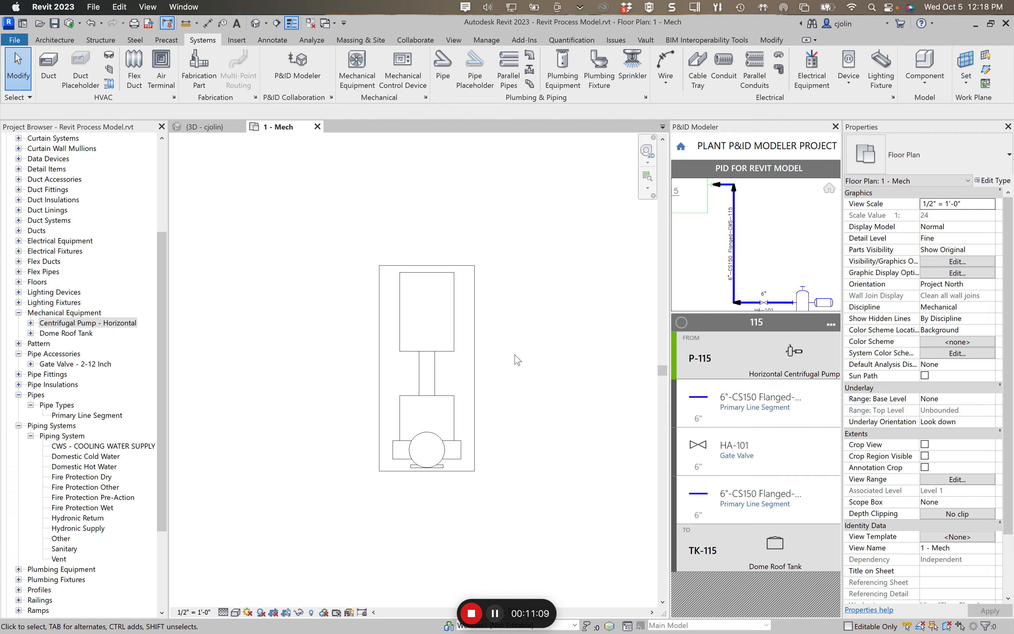
click(648, 190)
click(597, 209)
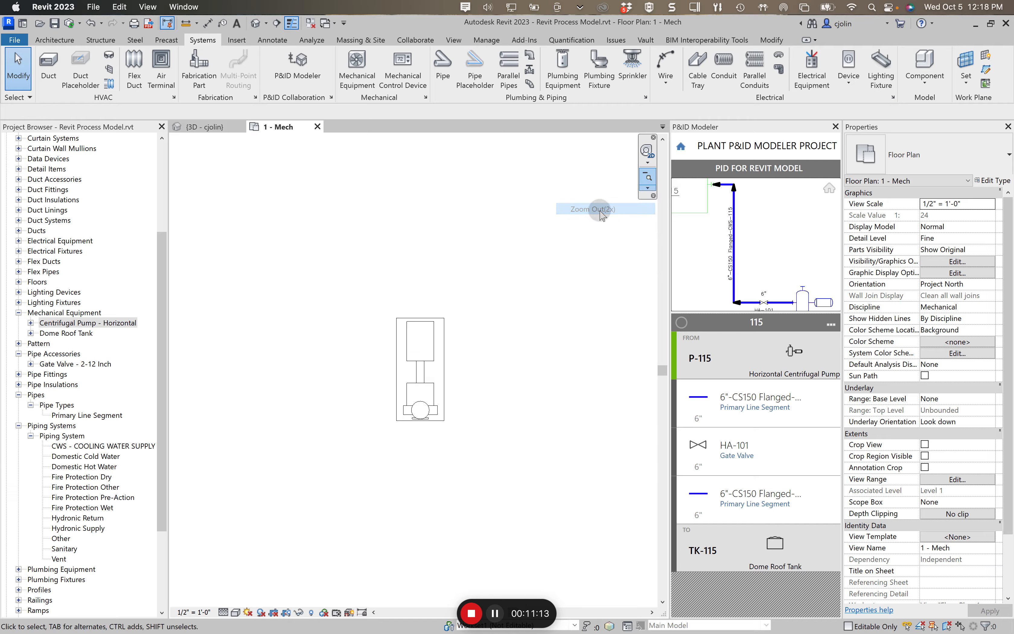
click(648, 179)
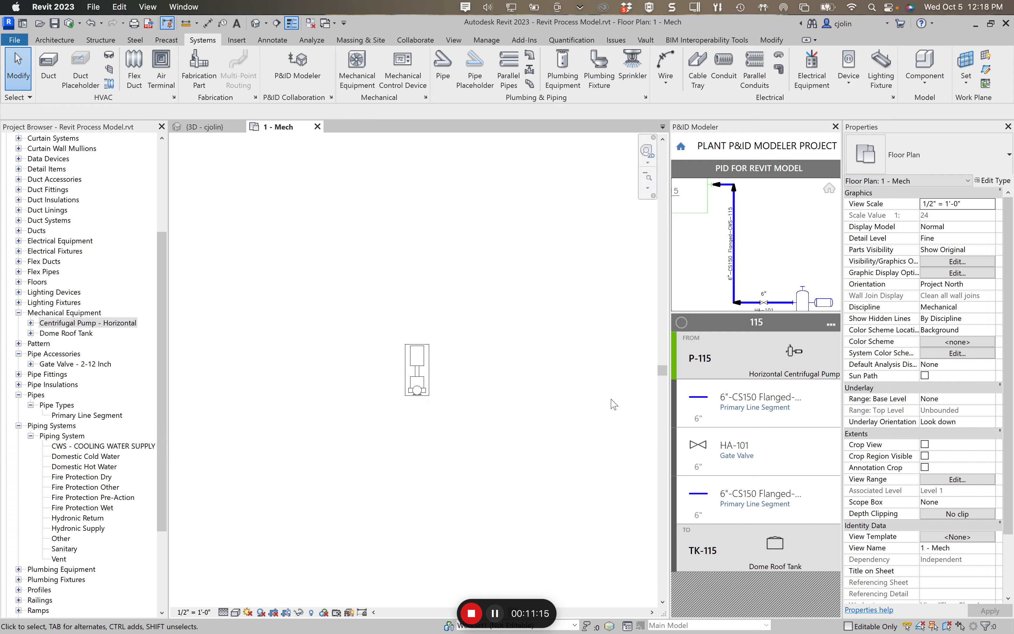
click(651, 612)
click(652, 613)
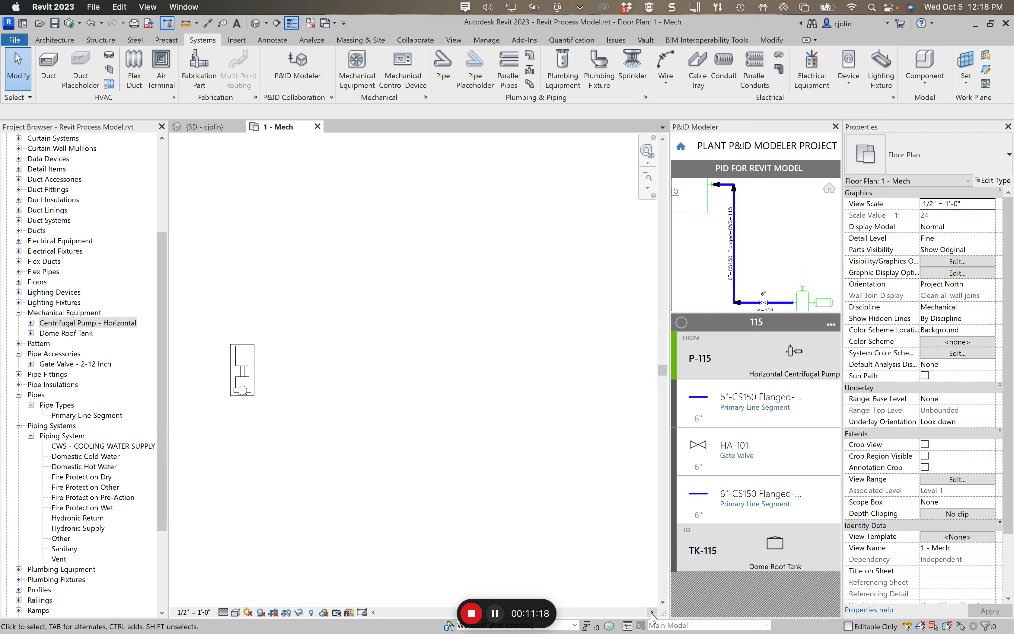
click(776, 549)
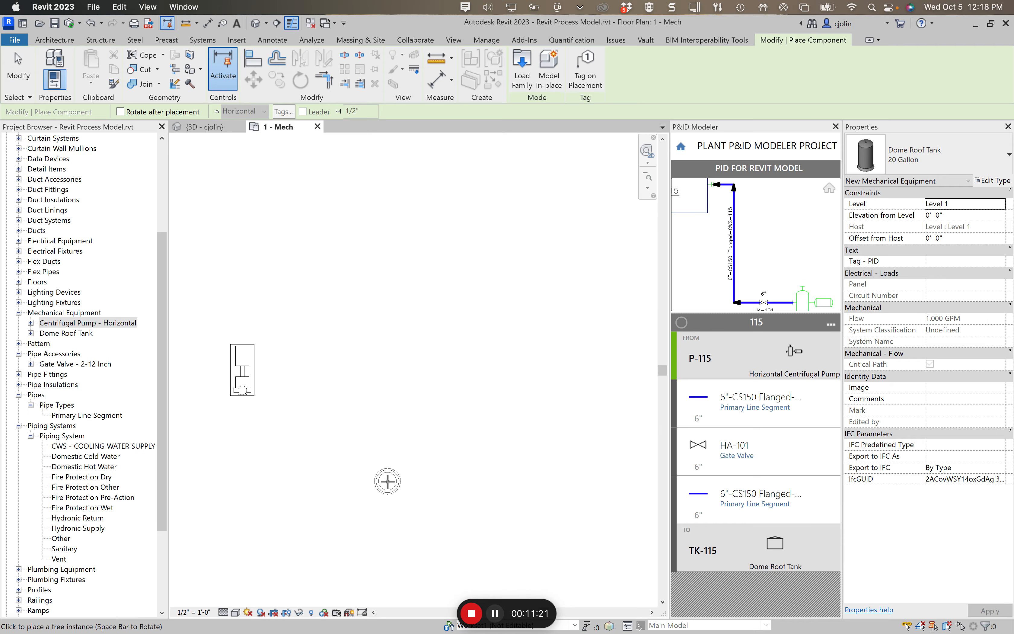
click(387, 510)
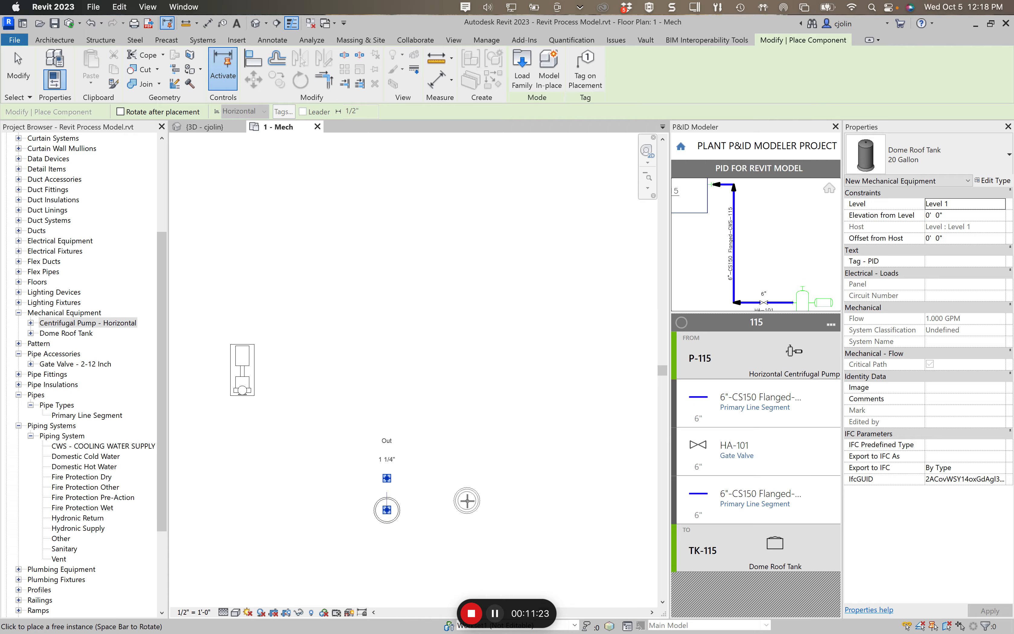
key(Escape)
key(Escape)
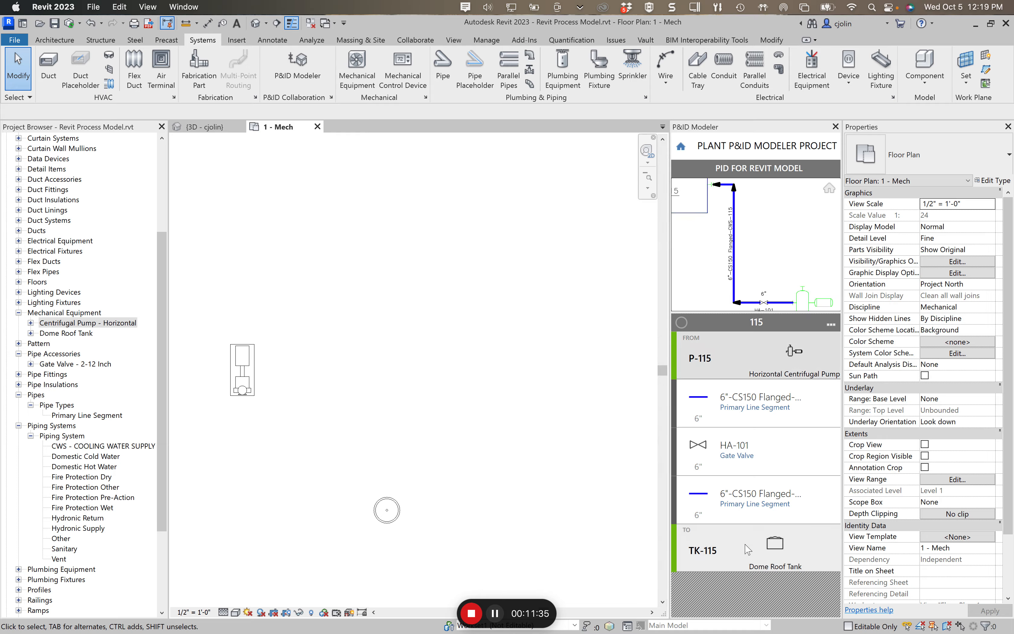
click(386, 511)
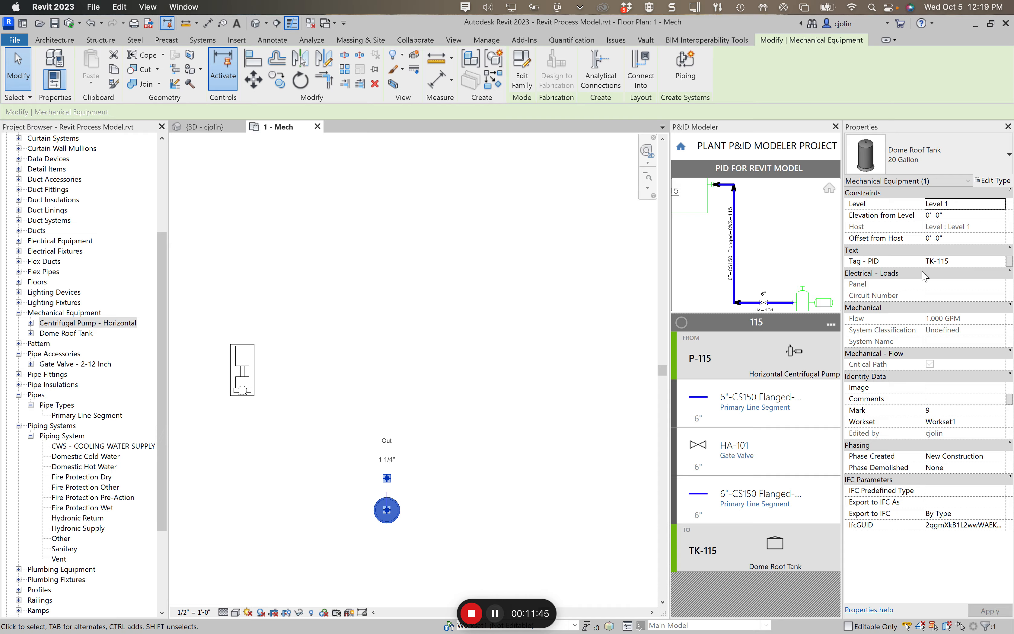
click(447, 383)
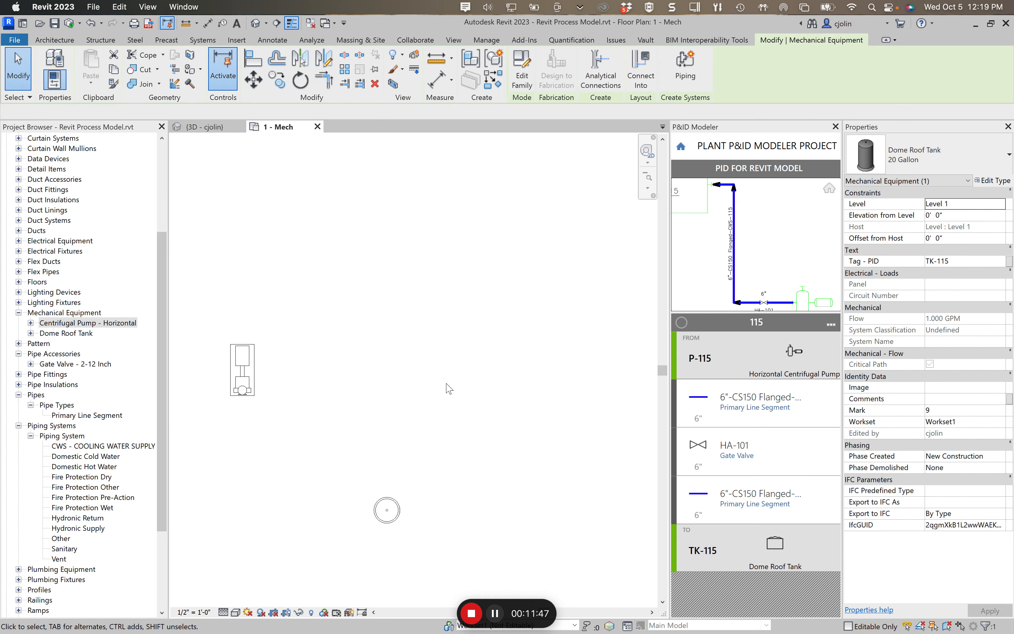
- Route a 6" pipe segment of line 115 at 9' 0" middle elevation from the pump, with a right-angle turn, to the tank
click(754, 402)
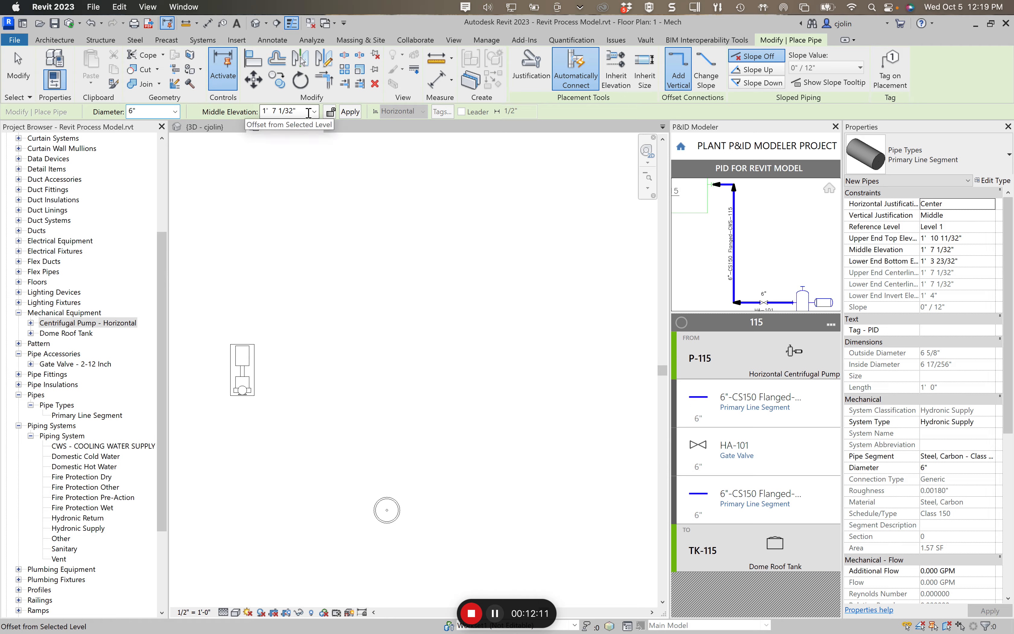
click(242, 390)
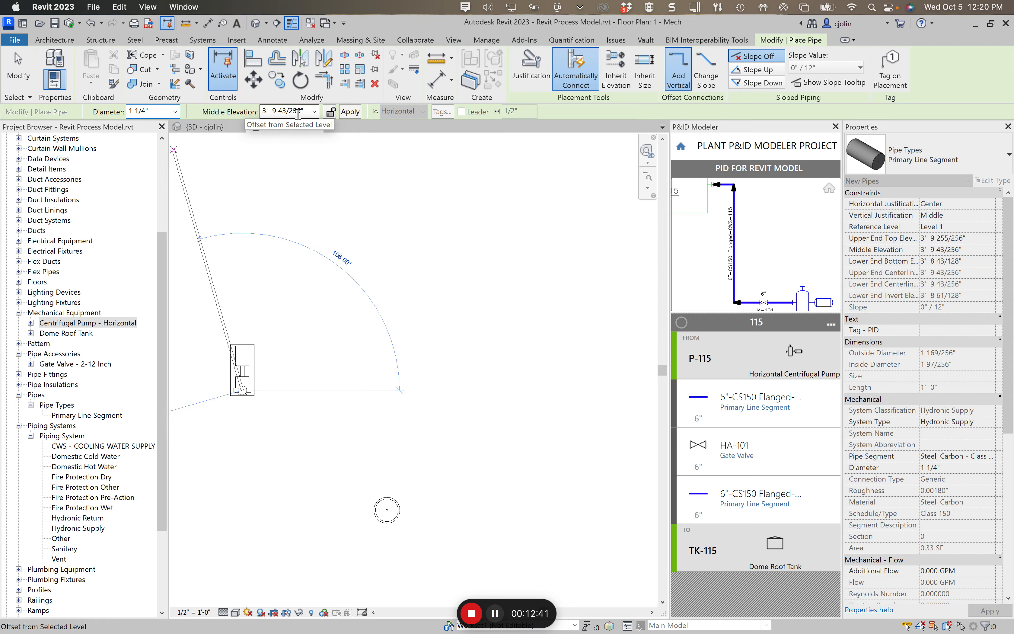
click(314, 111)
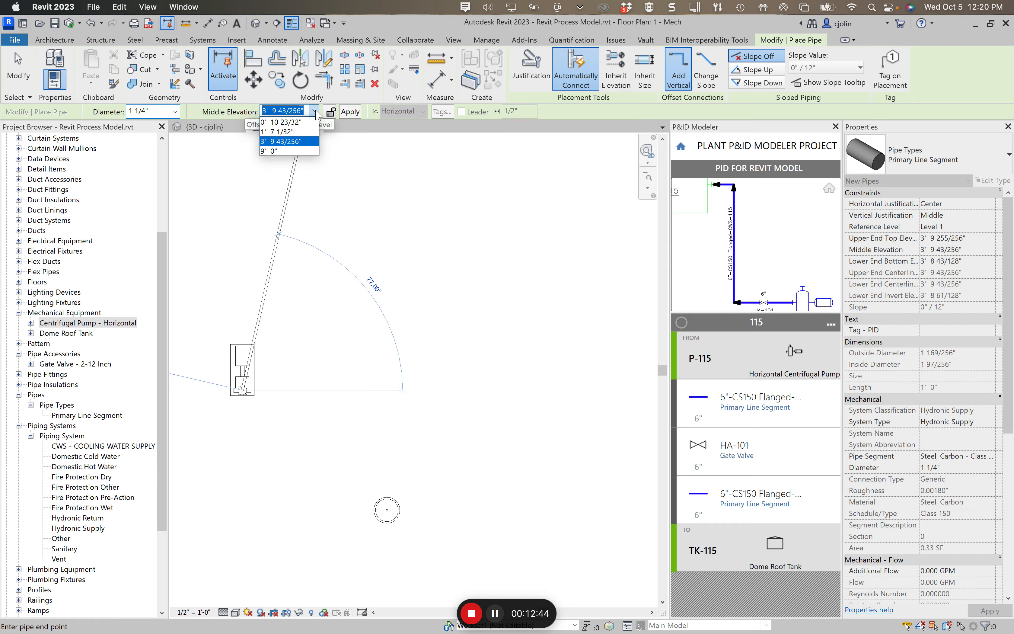
click(288, 151)
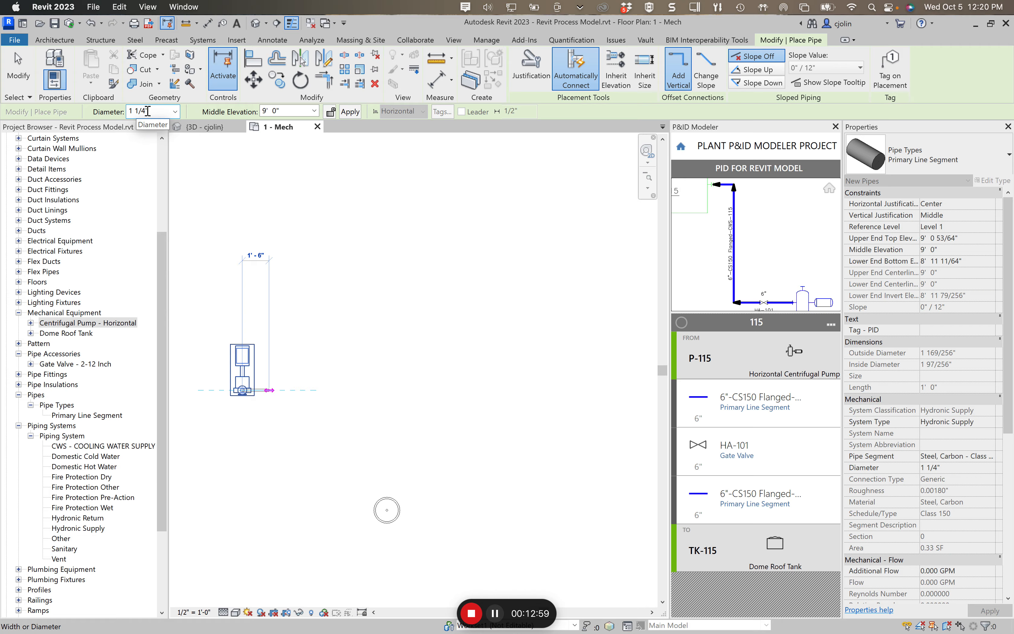
click(175, 111)
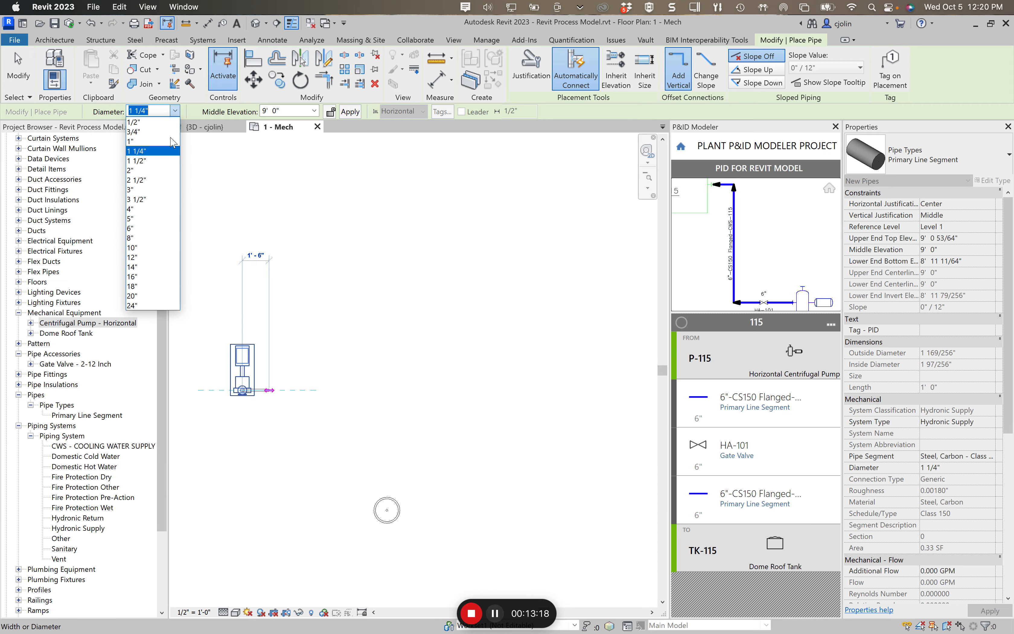
click(163, 228)
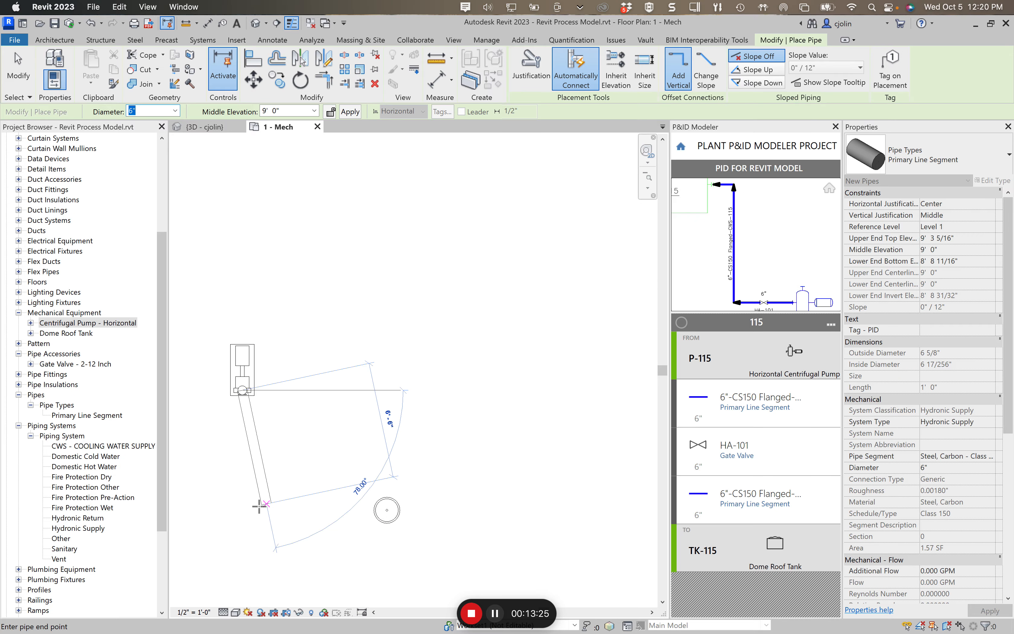
click(241, 509)
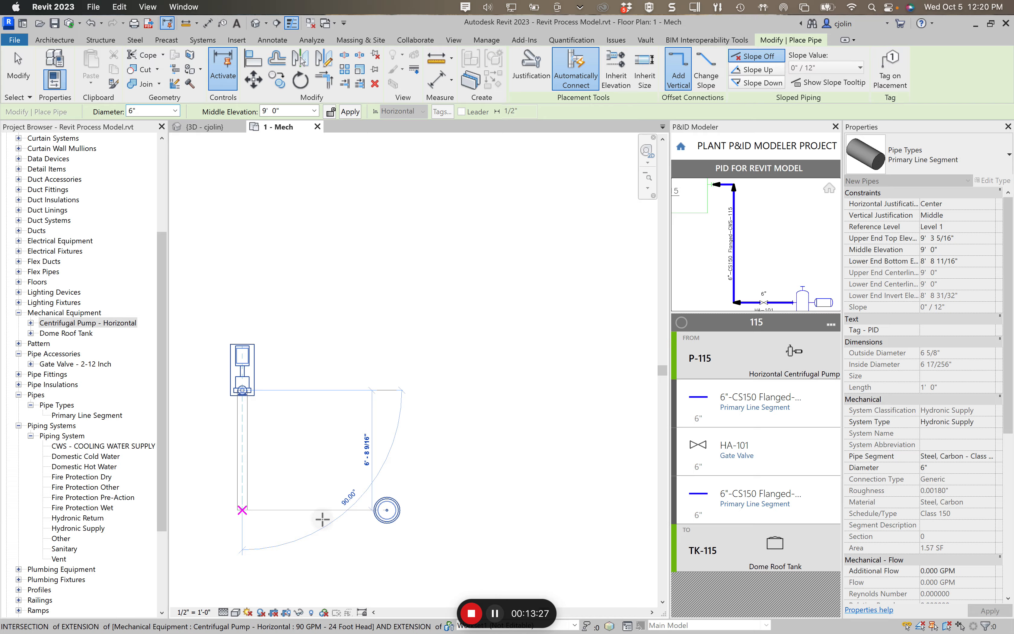
click(387, 510)
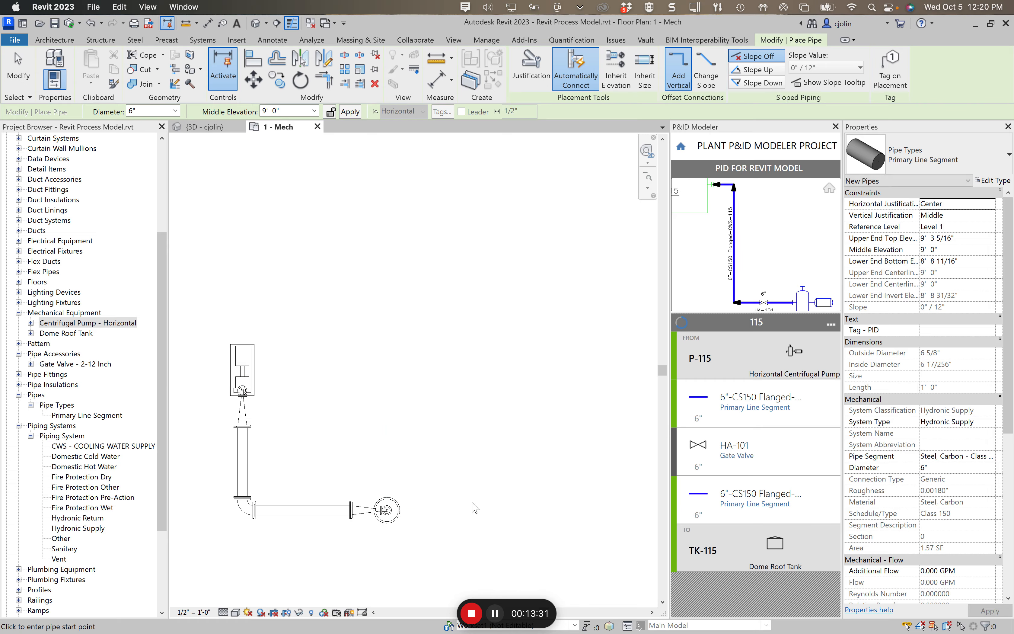
key(Escape)
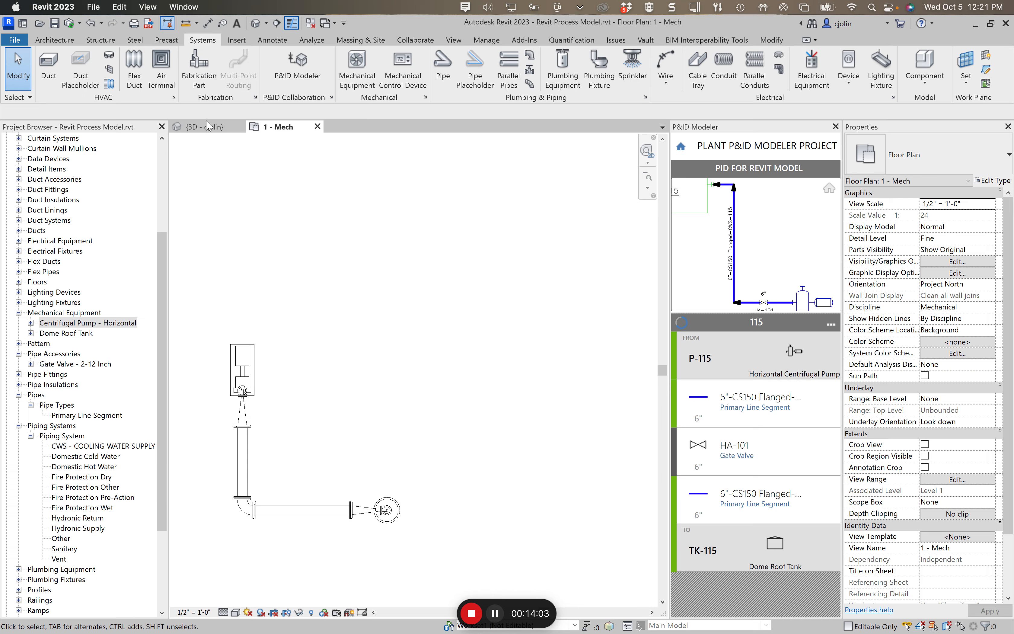
- Inspect the 6" pipe run in the 3D view and undo both of its segments
click(200, 126)
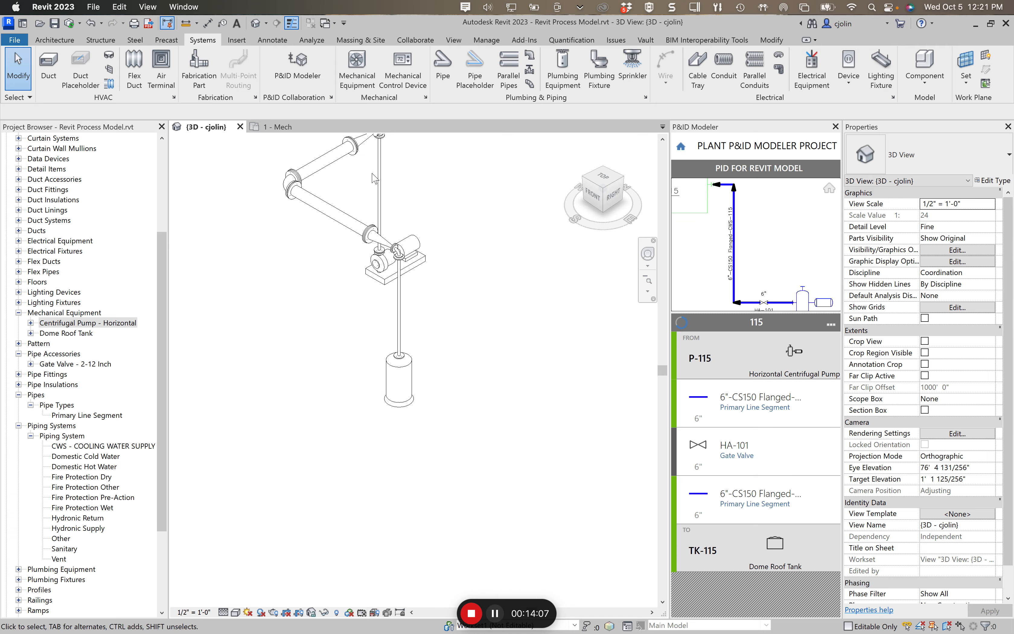
click(663, 140)
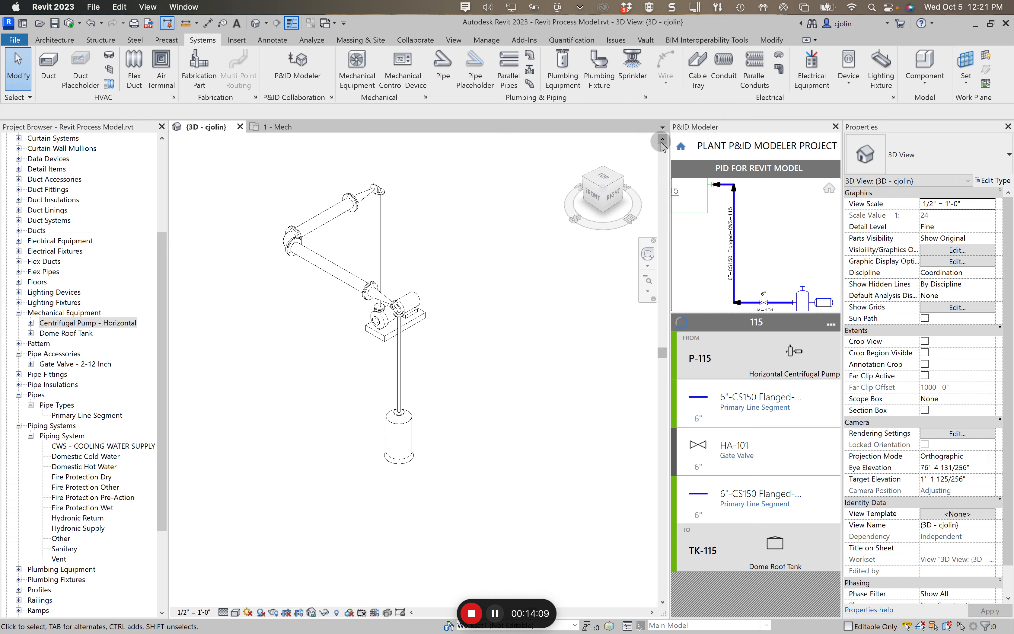
click(662, 141)
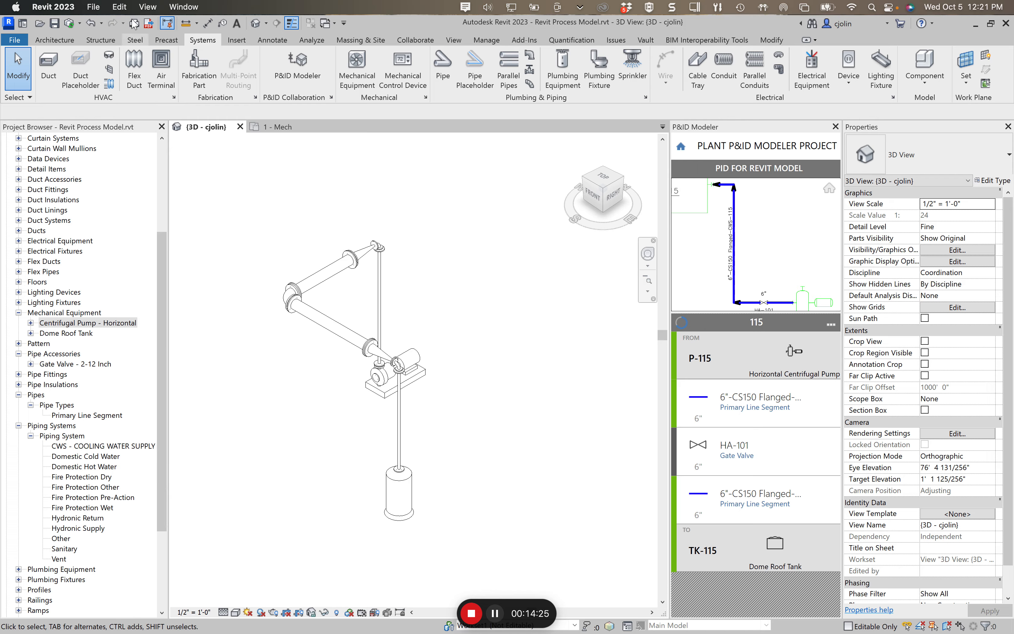
click(91, 22)
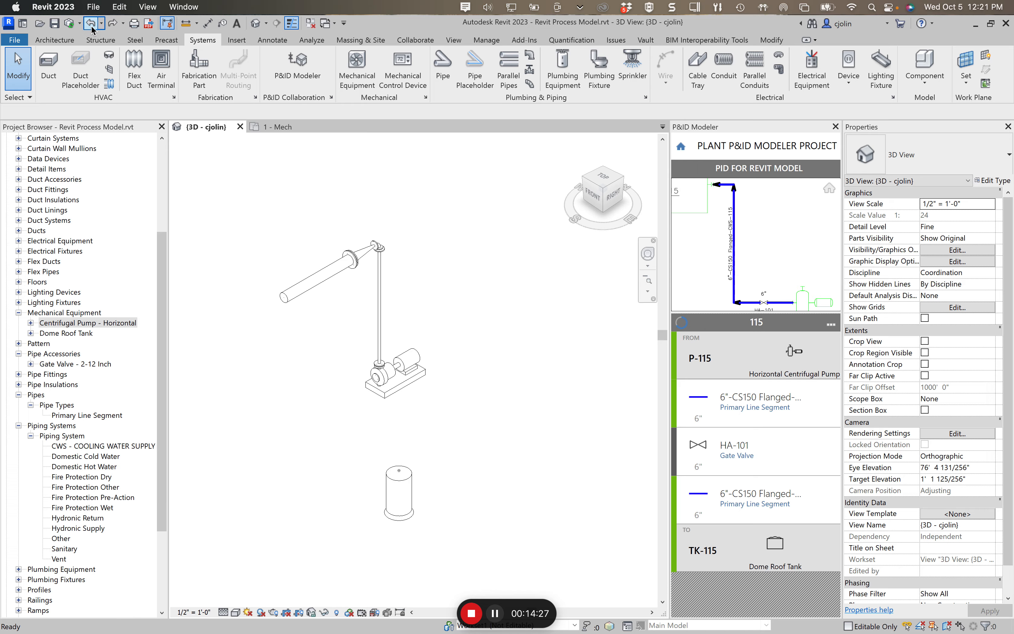
click(91, 24)
- In the 1 - Mech floor plan, route a 1 1/4" pipe at 9' 0" middle elevation from the pump, with a right-angle turn, to the tank
click(286, 128)
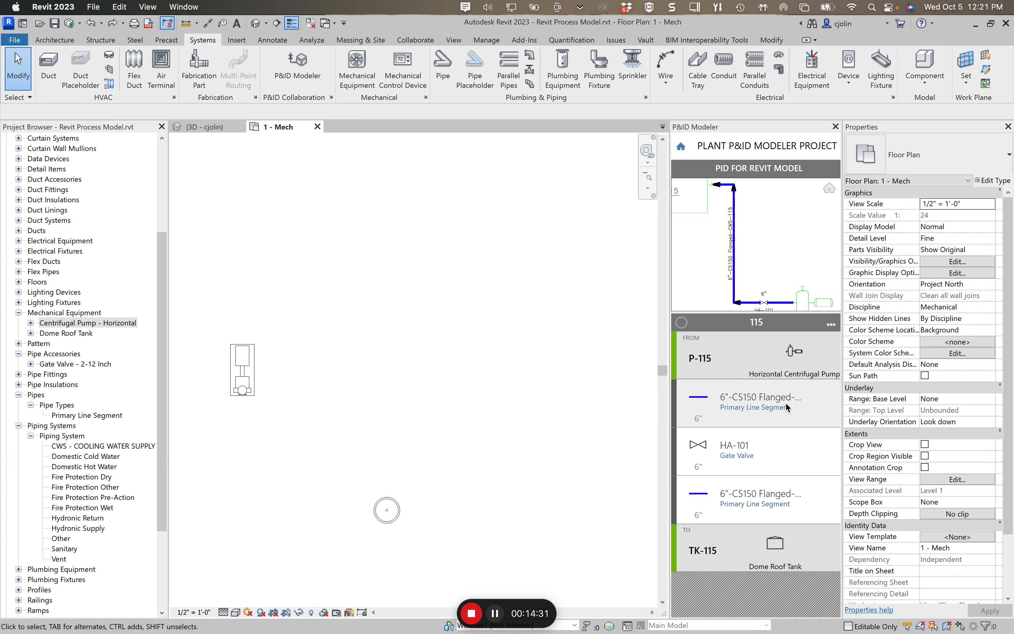
key(p)
key(i)
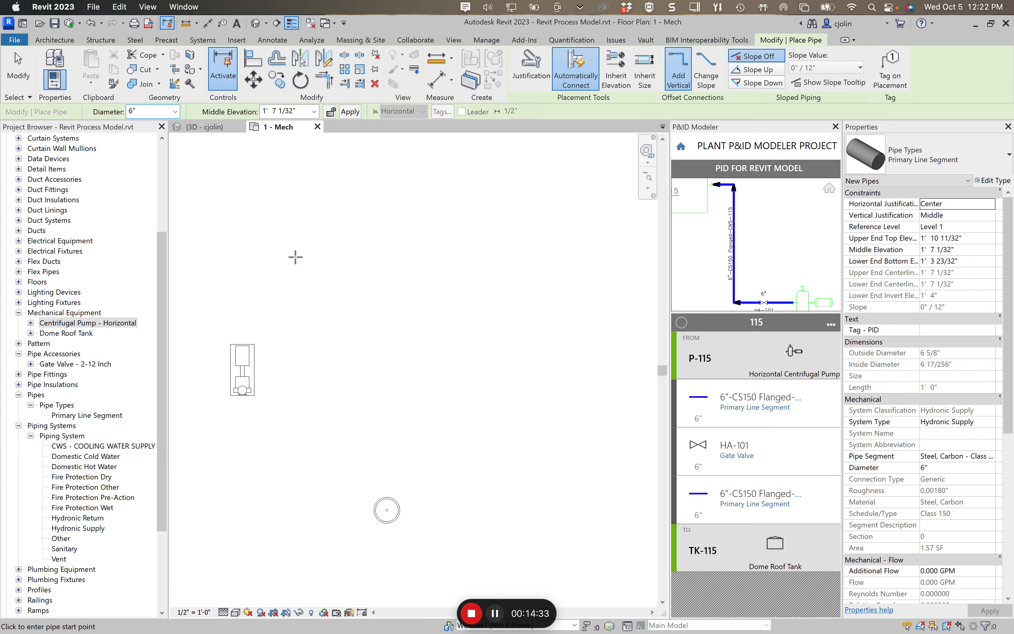
click(243, 390)
click(249, 391)
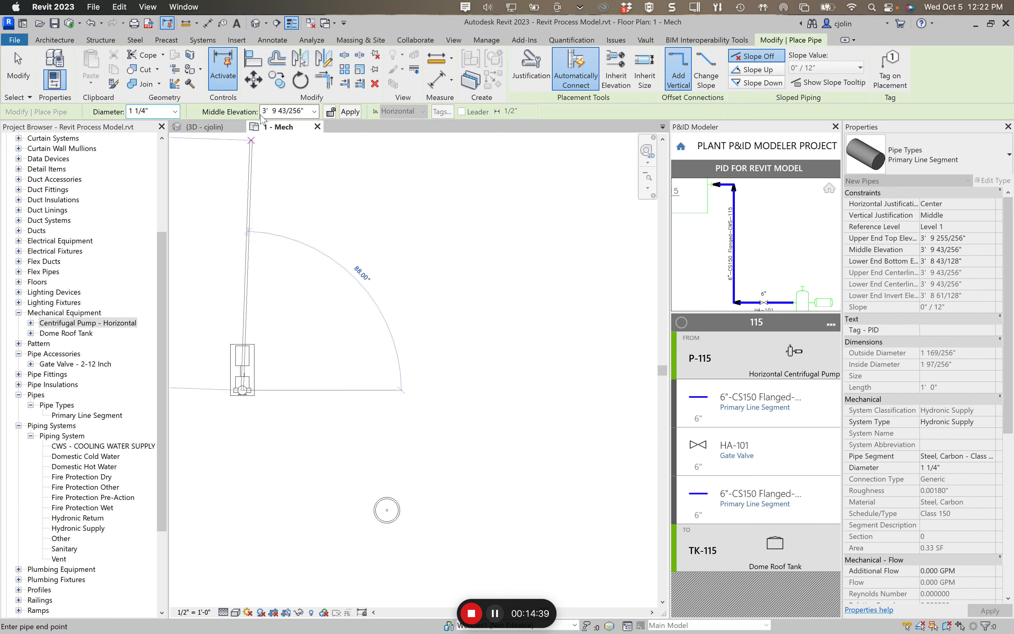
click(314, 111)
click(279, 151)
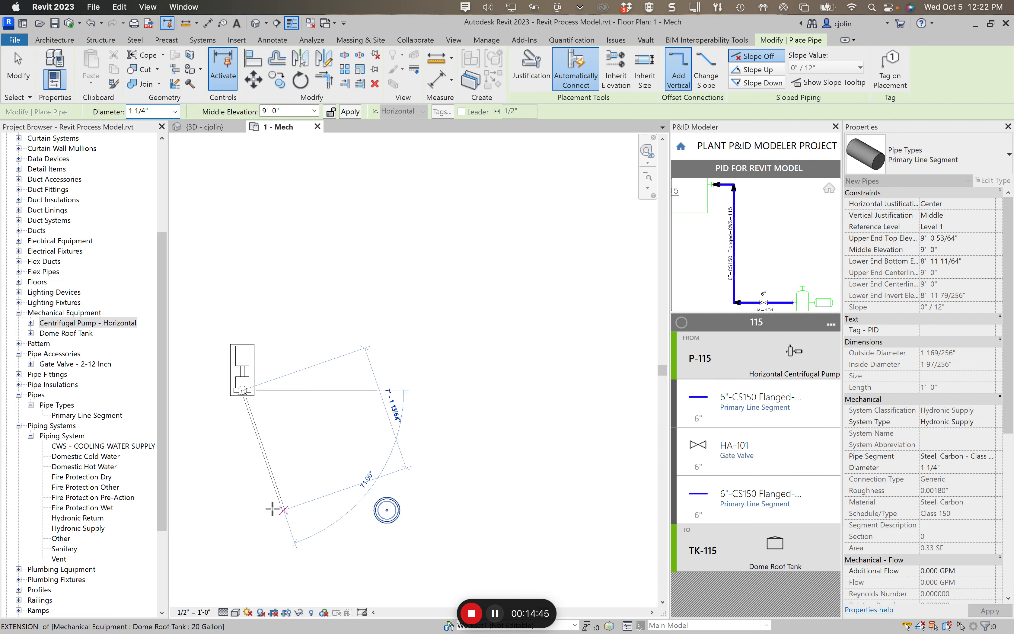
click(242, 510)
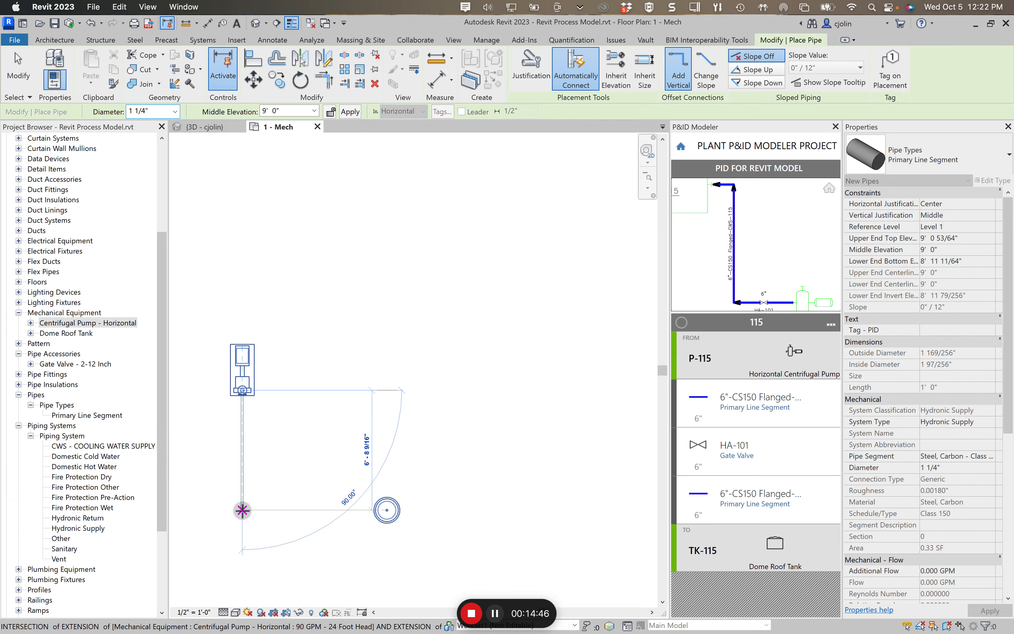
click(387, 510)
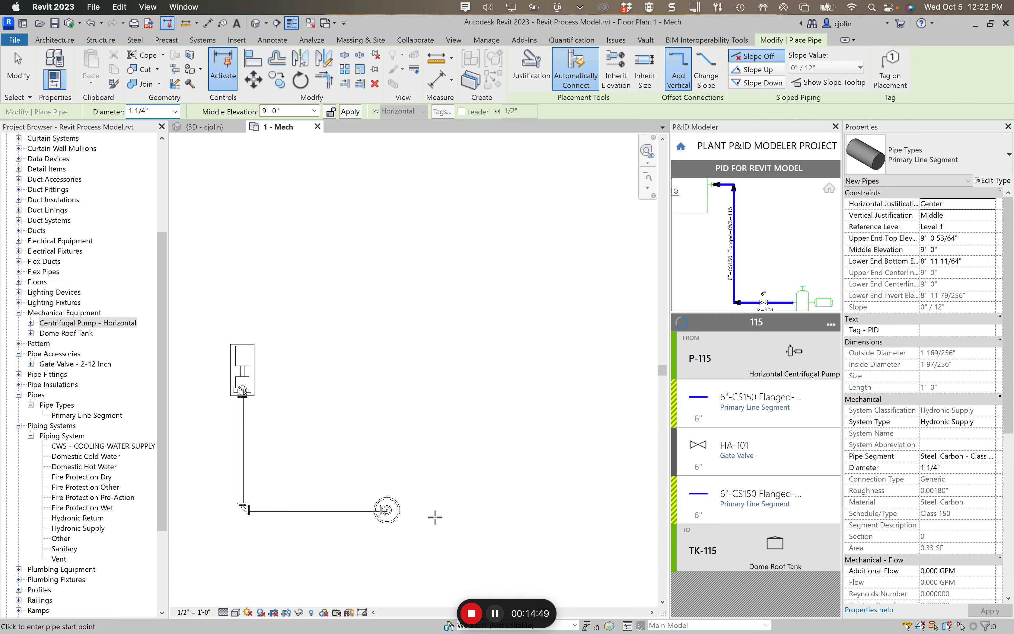
key(Escape)
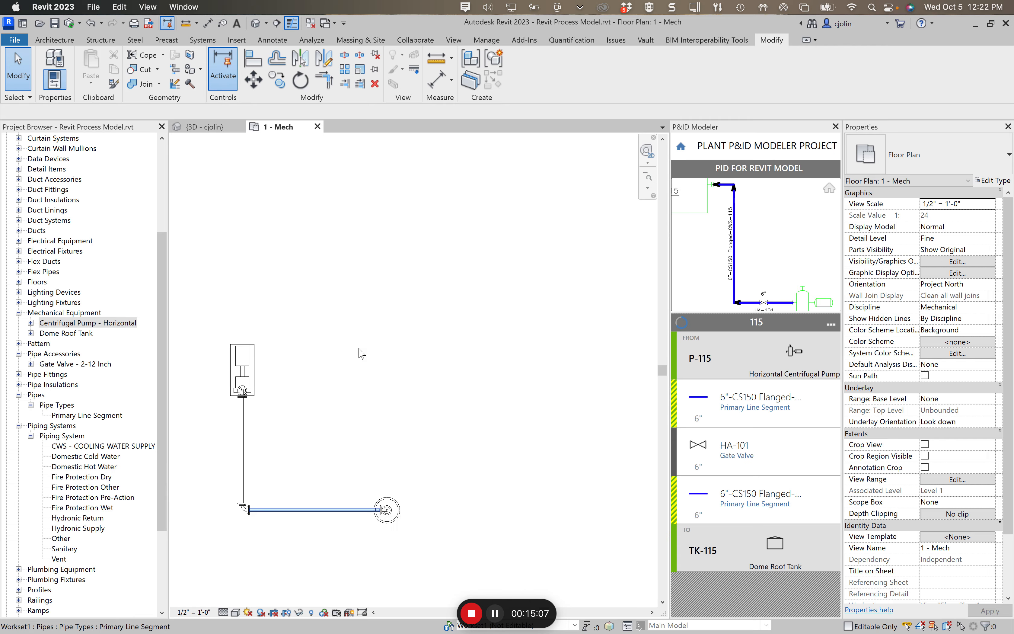
- In the 3D view, place gate valve HA-101 from line 115 on the overhead pipe segment nearest the pump
click(212, 127)
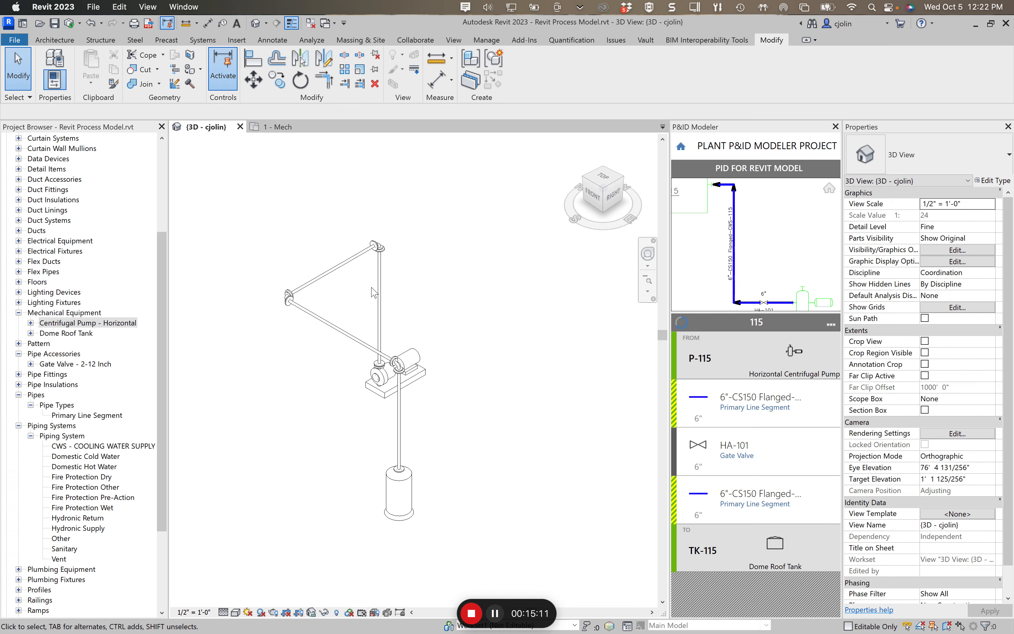
click(732, 460)
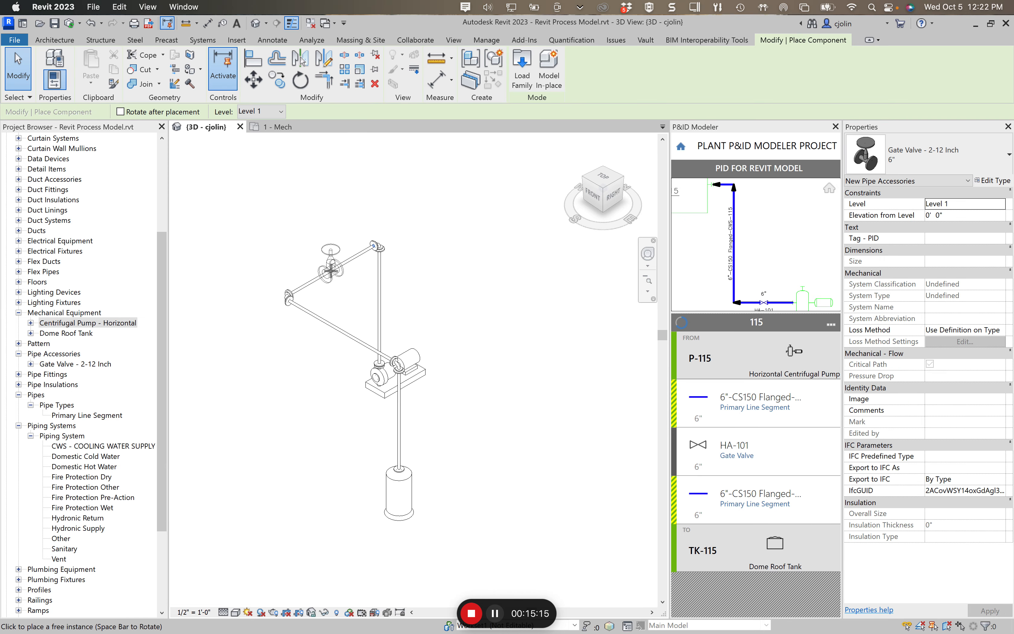
click(335, 267)
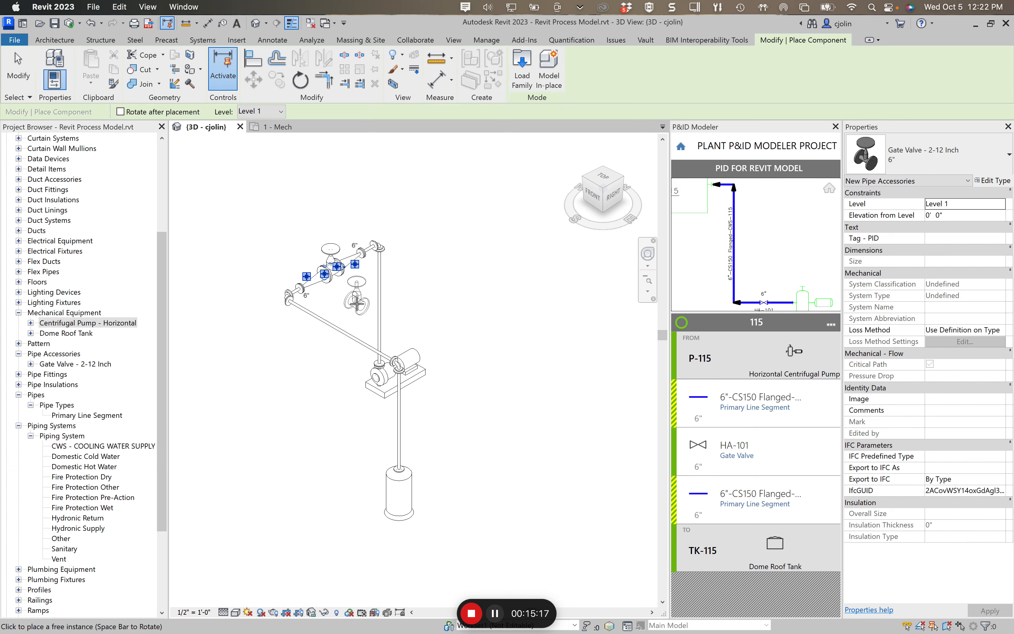
key(Escape)
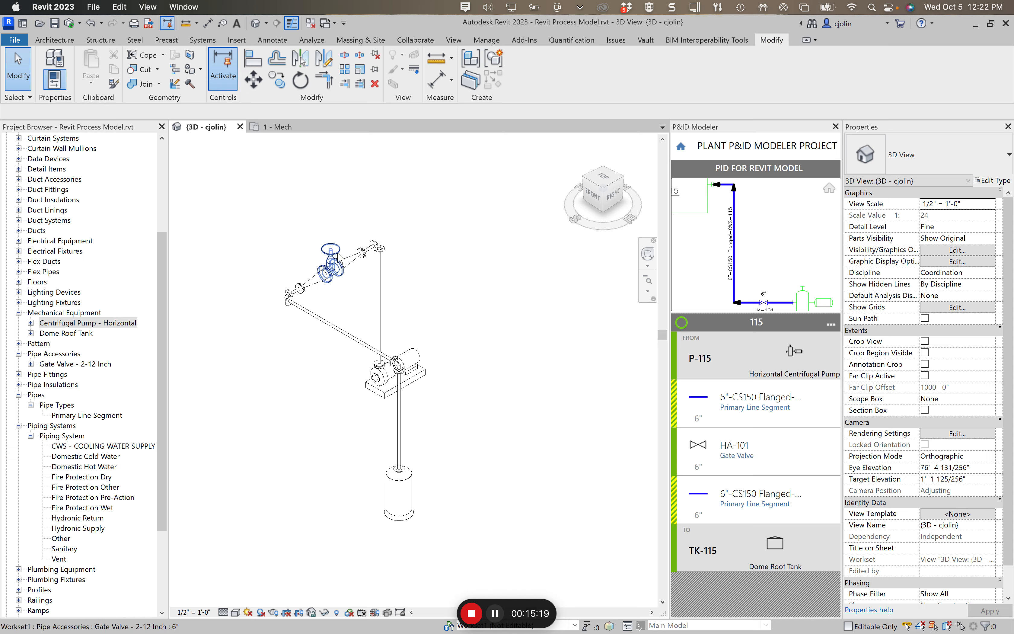
- Select the placed gate valve and examine its Tag - PID property and the available type sizes
click(331, 253)
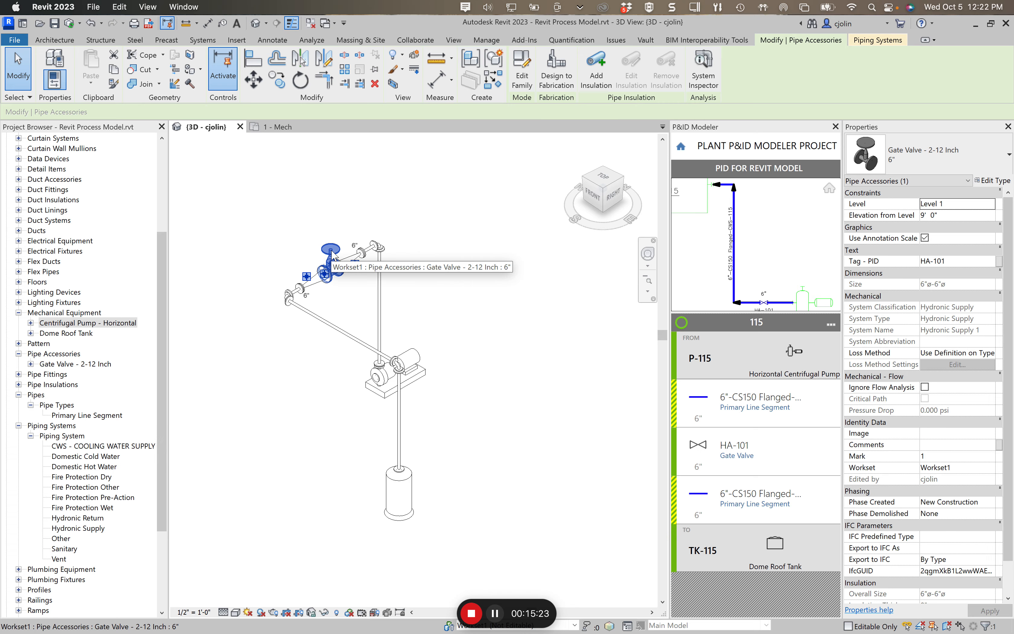
click(908, 164)
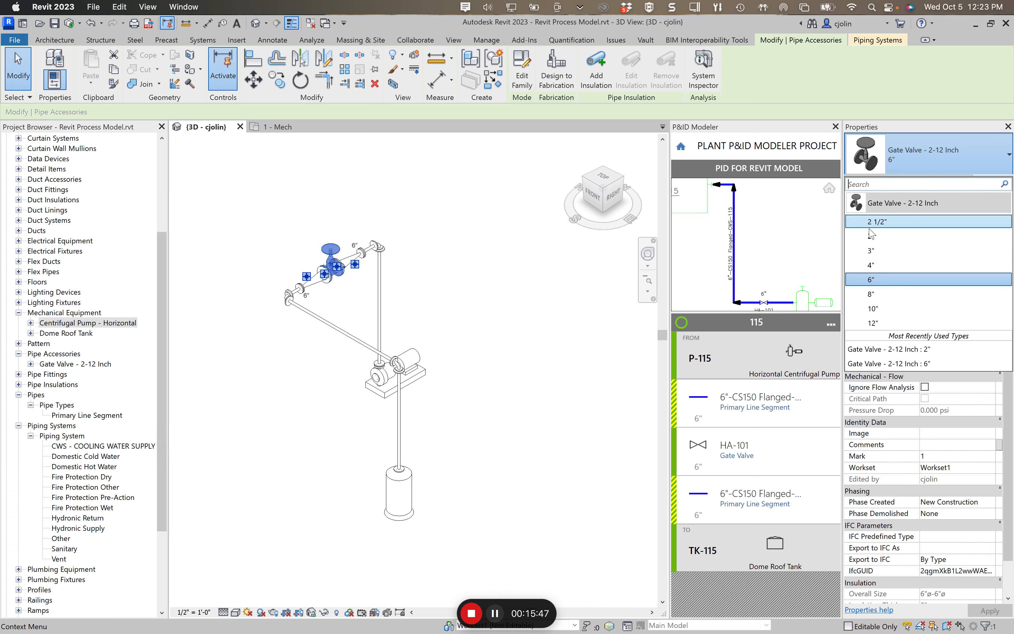
click(928, 156)
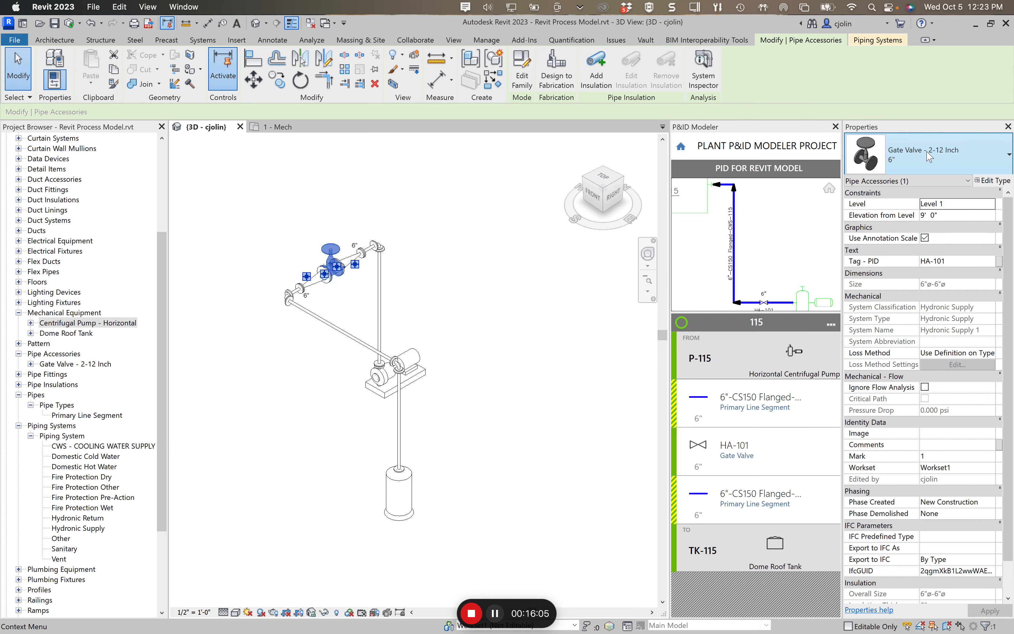
click(468, 320)
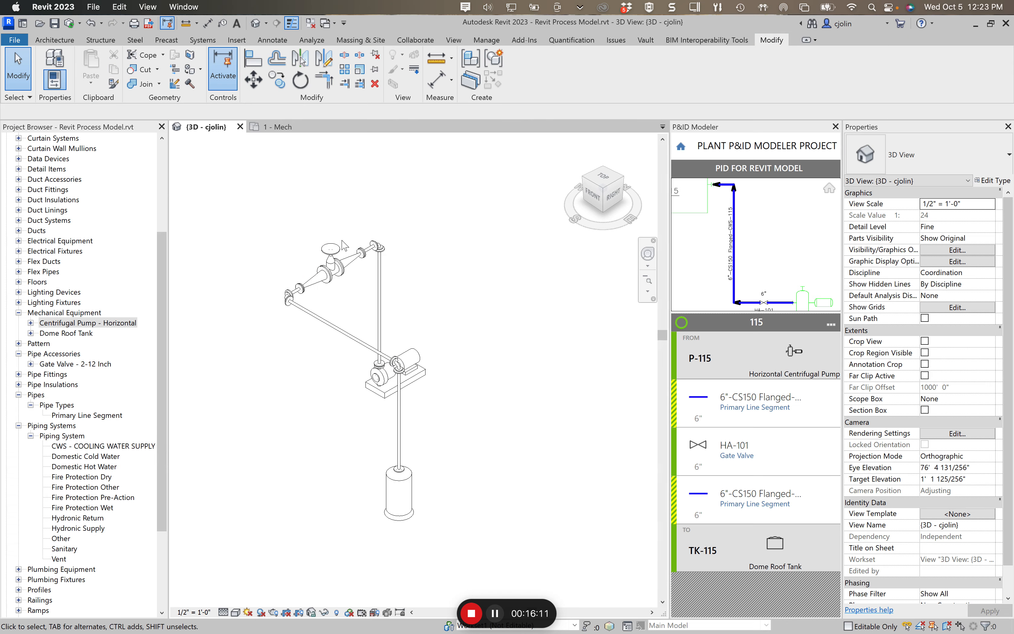
click(341, 252)
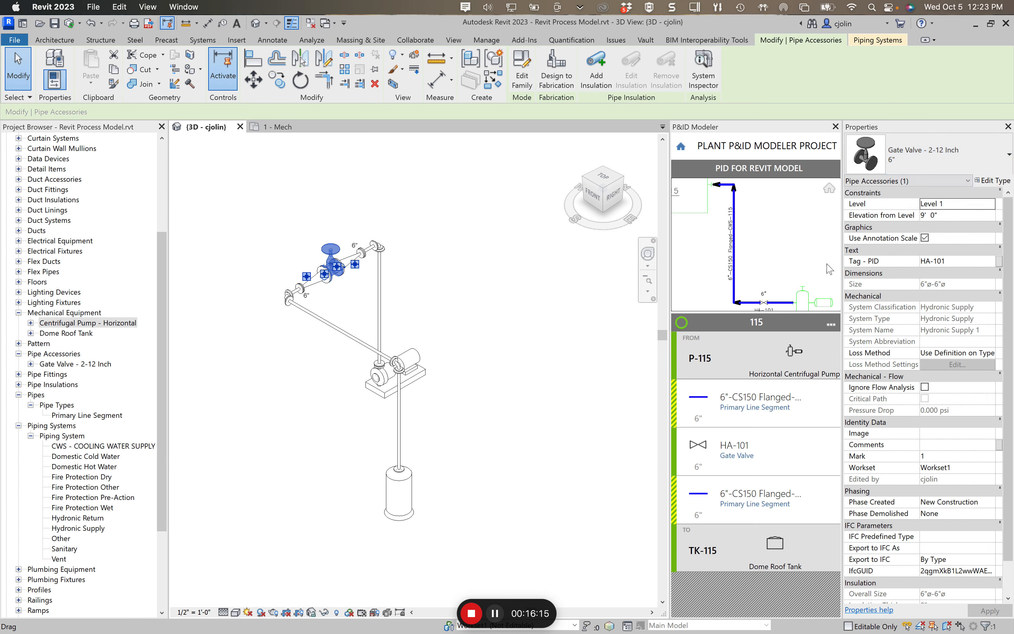
- Locate the gate valve through its HA-101 entry in line 115, inspect its reducers and return to the whole model
click(733, 461)
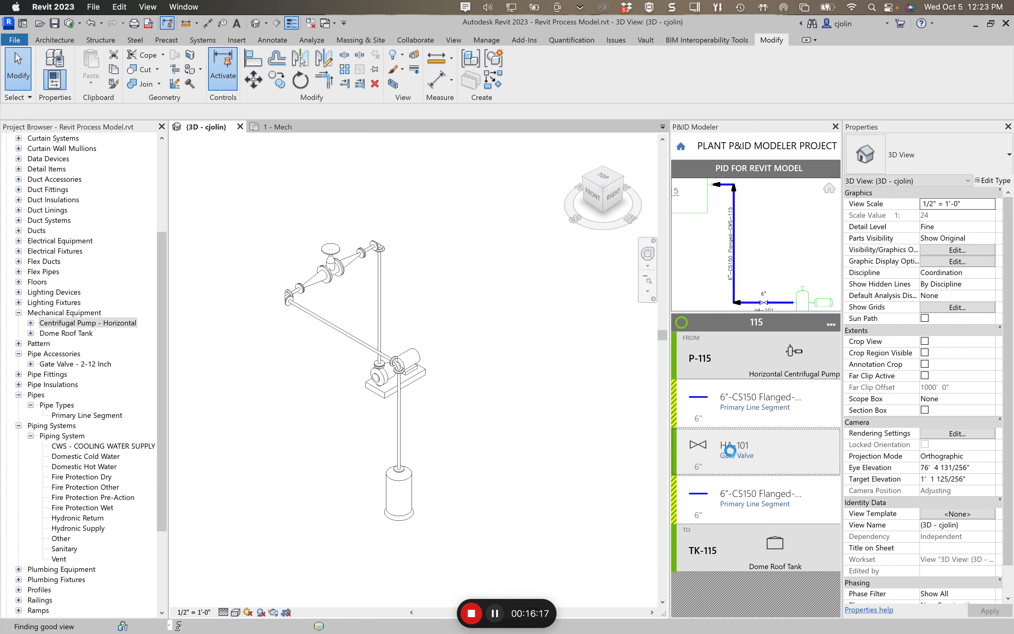
click(482, 449)
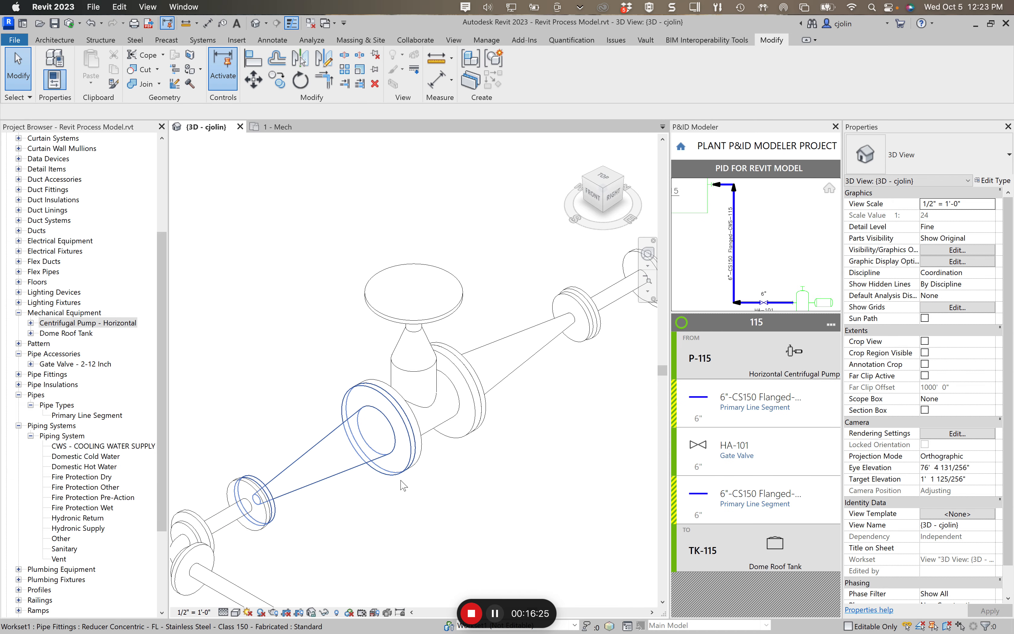
key(Delete)
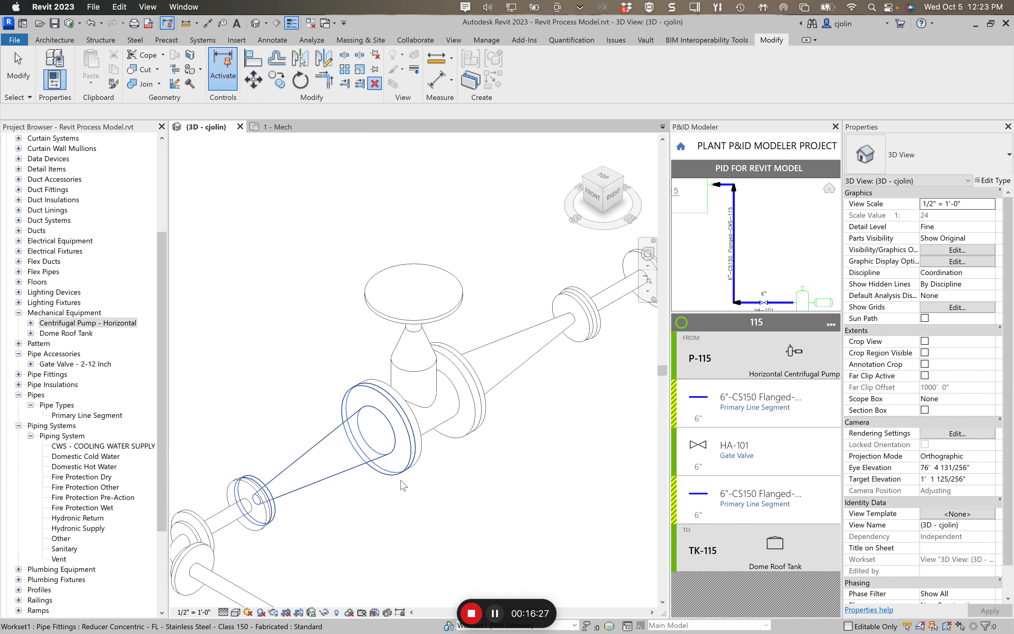
key(Escape)
key(z)
key(e)
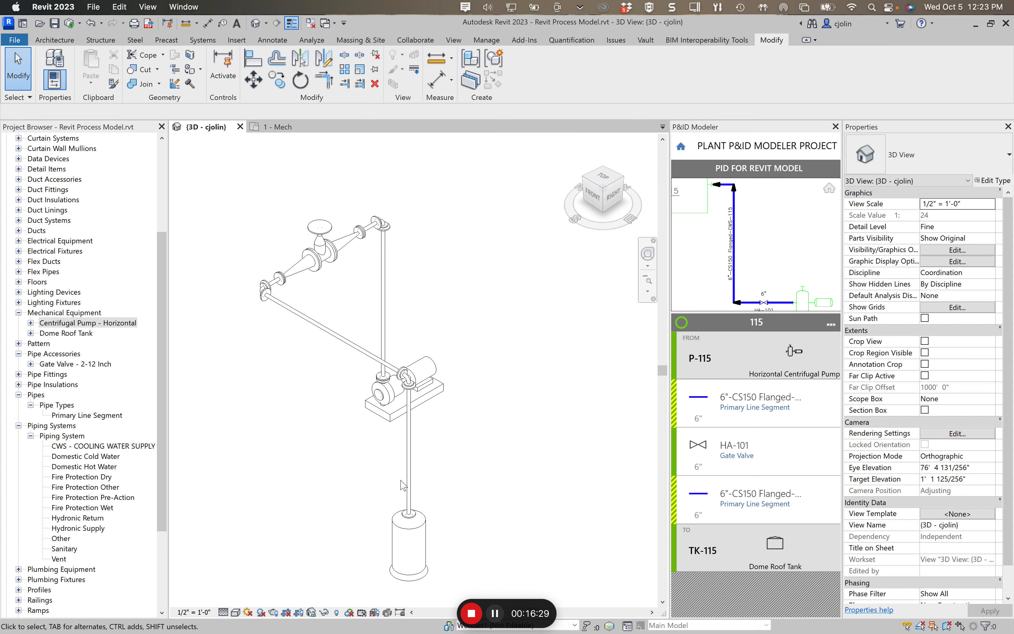
- Select the overhead piping run with its valve and fittings, filter the selection to pipes only, and examine their diameter
click(298, 286)
drag(297, 283, 235, 343)
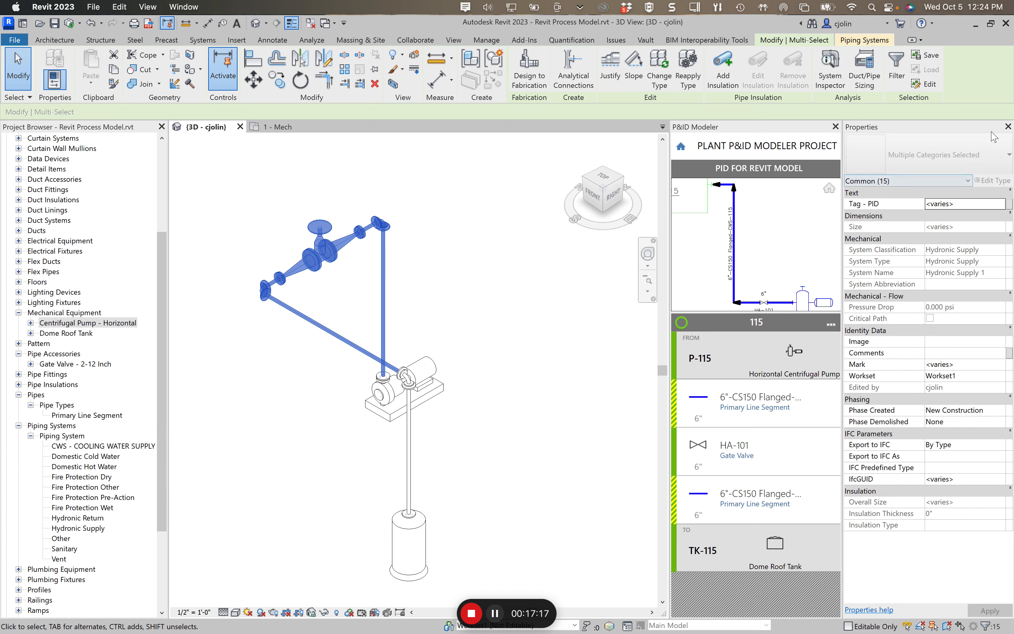
click(896, 69)
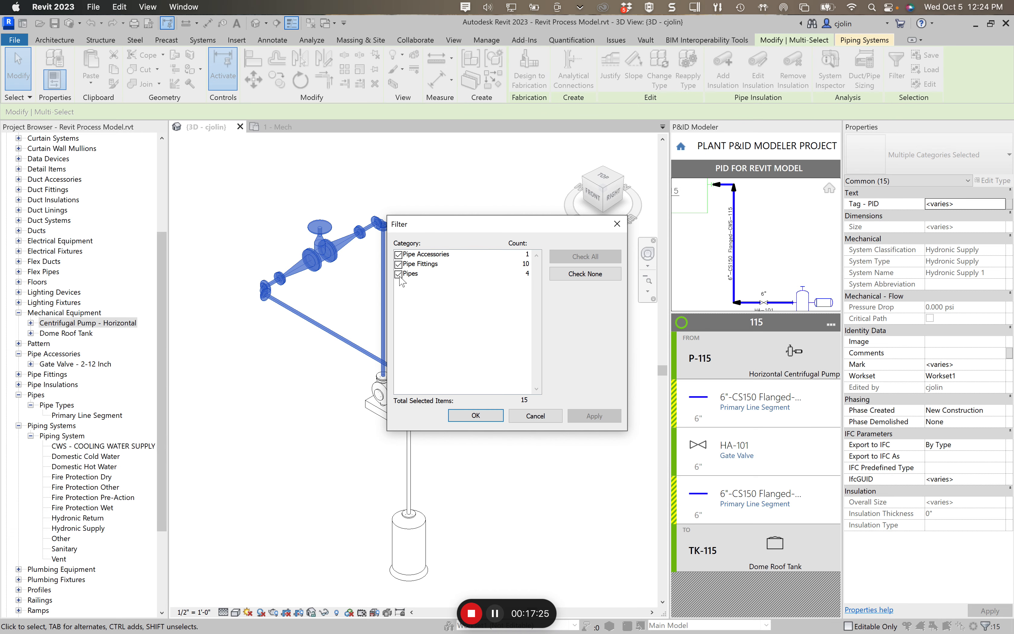
click(398, 264)
click(398, 254)
click(475, 415)
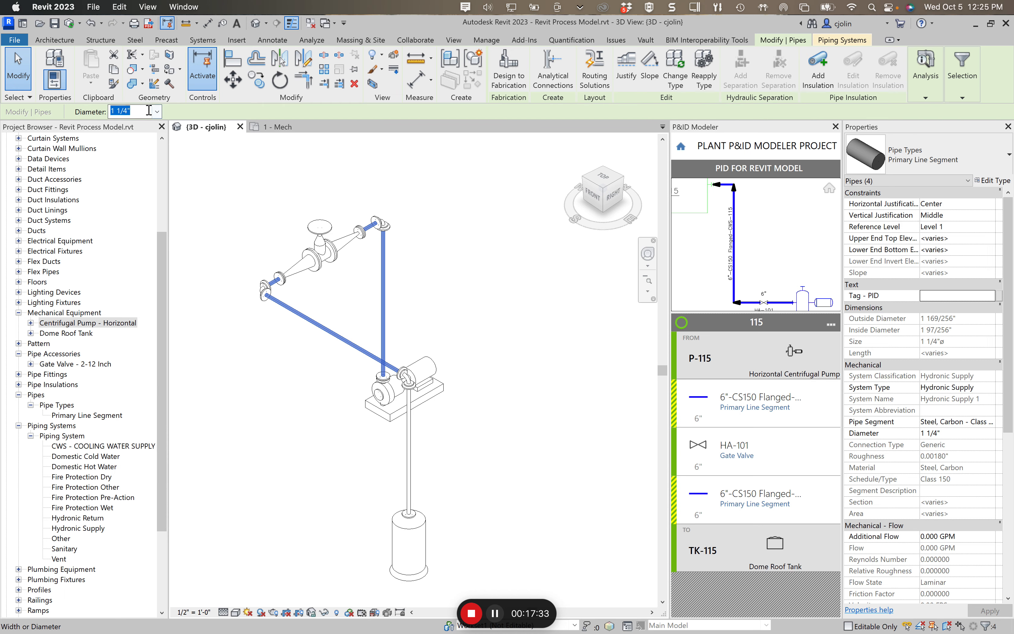
click(458, 231)
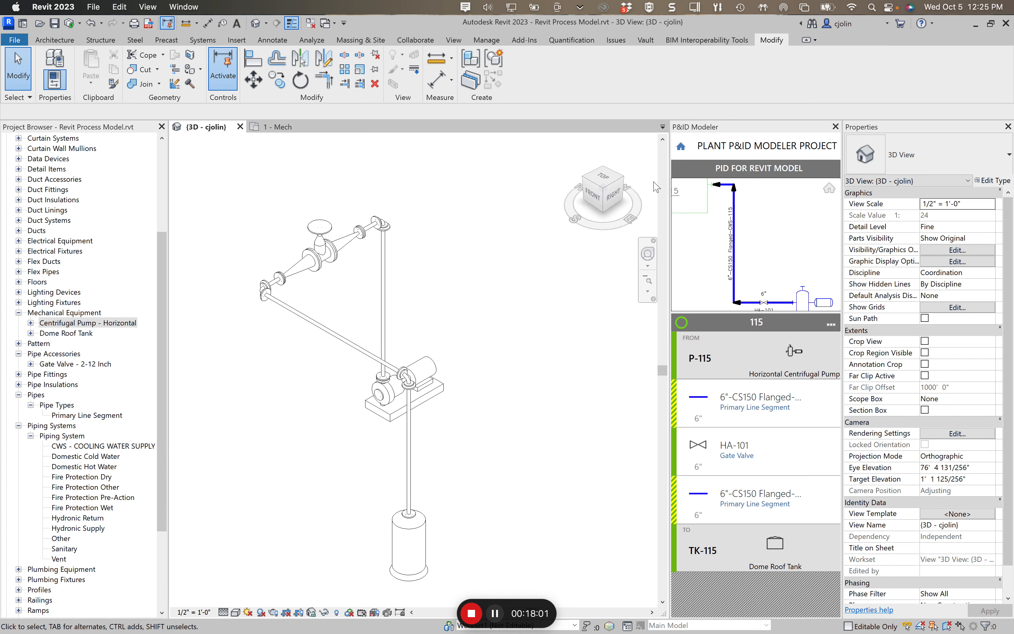
- Orbit the 3D view towards the model's right side and save the Revit process model
click(612, 204)
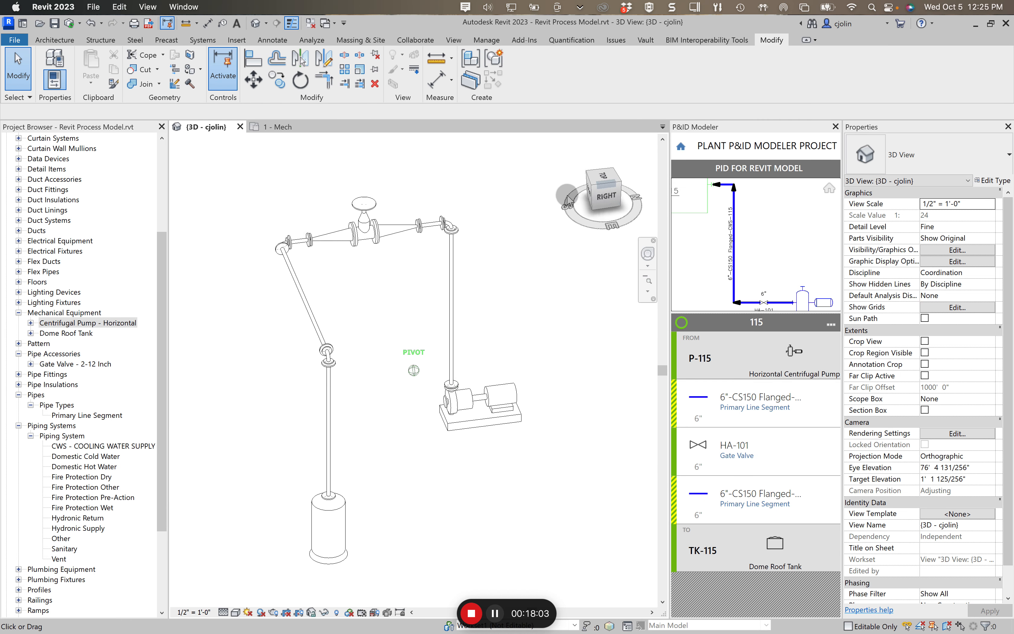
drag(566, 191, 614, 200)
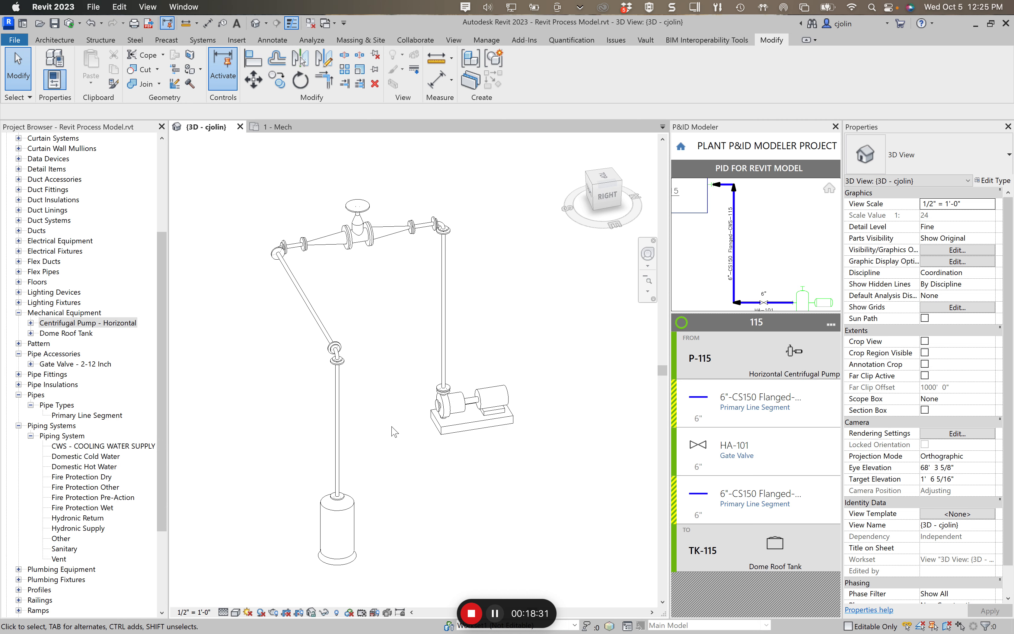
click(56, 27)
- Switch to AutoCAD Plant 3D and open the PID for Revit Model drawing from the Plant P&ID Modeler Project
mouse_move(835, 627)
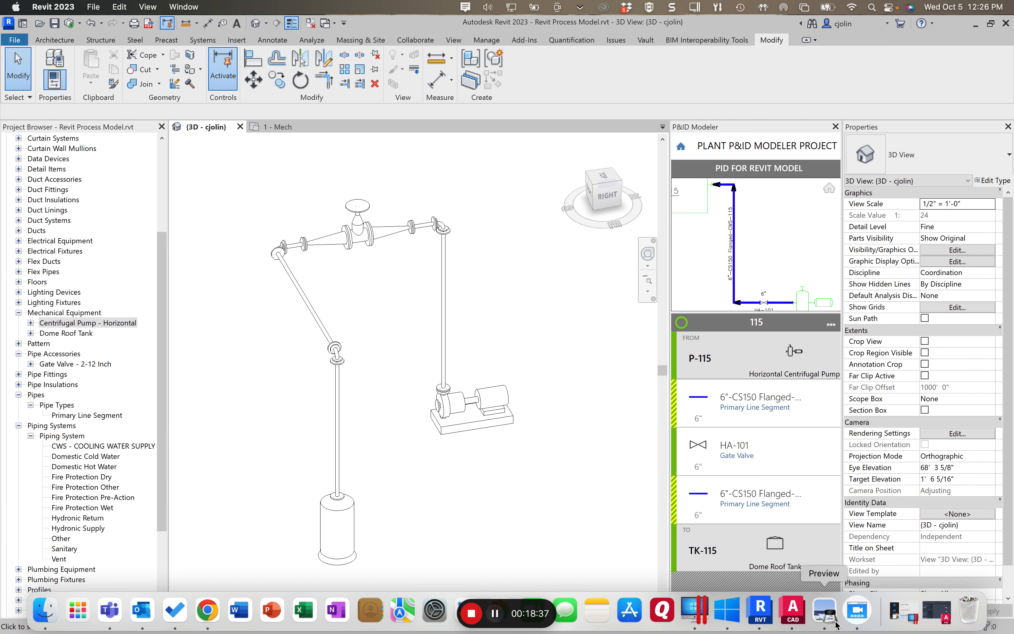
click(793, 611)
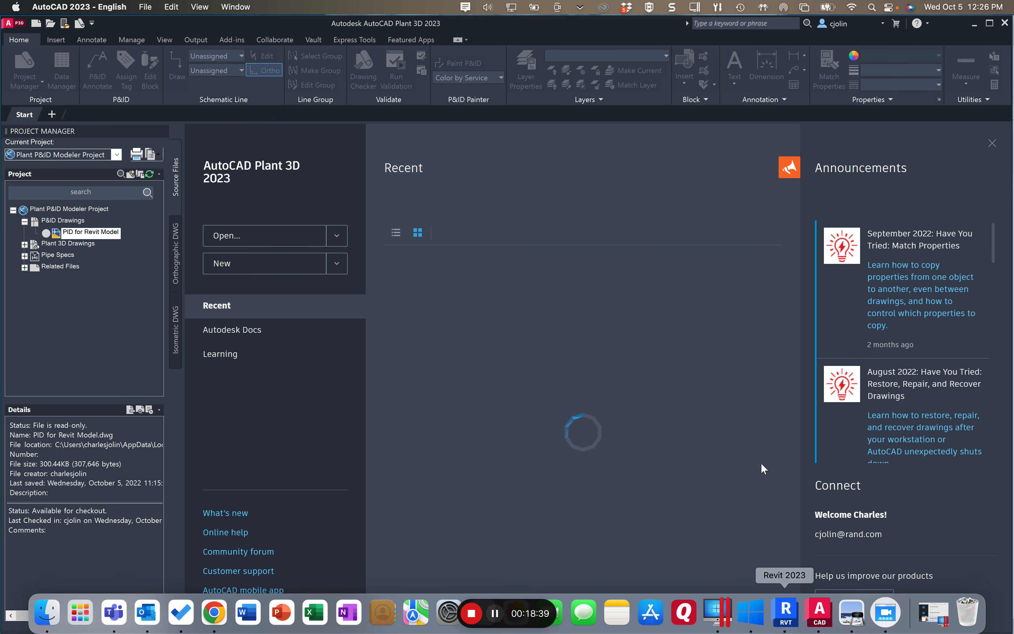
double_click(108, 233)
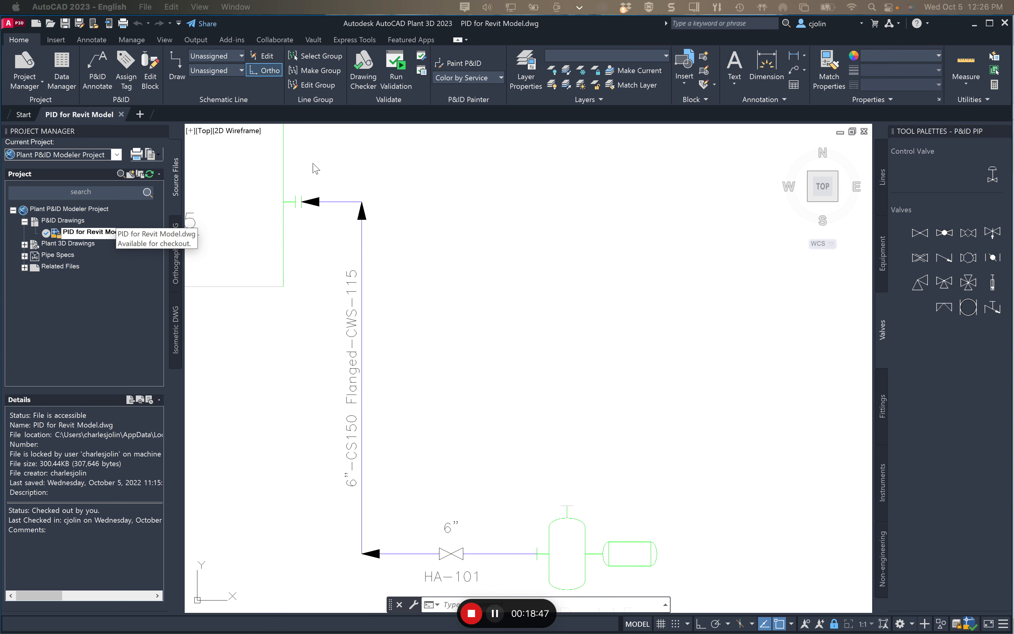
- Set the size in the CWS-115 pipe line segment's tag to 1 1/4", then save and close the P&ID drawing
click(363, 315)
right_click(363, 315)
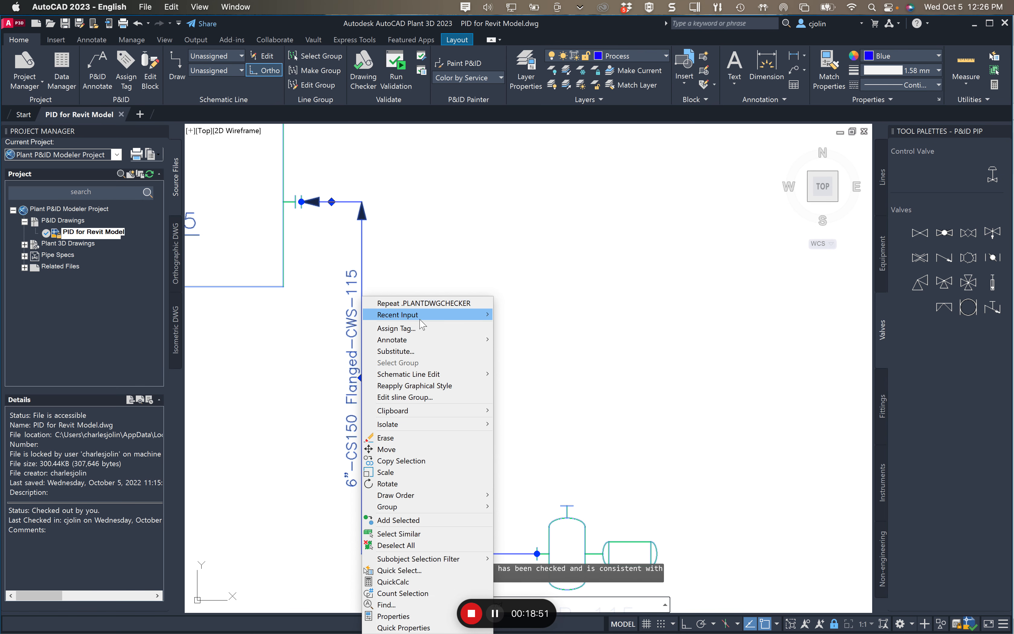
click(419, 328)
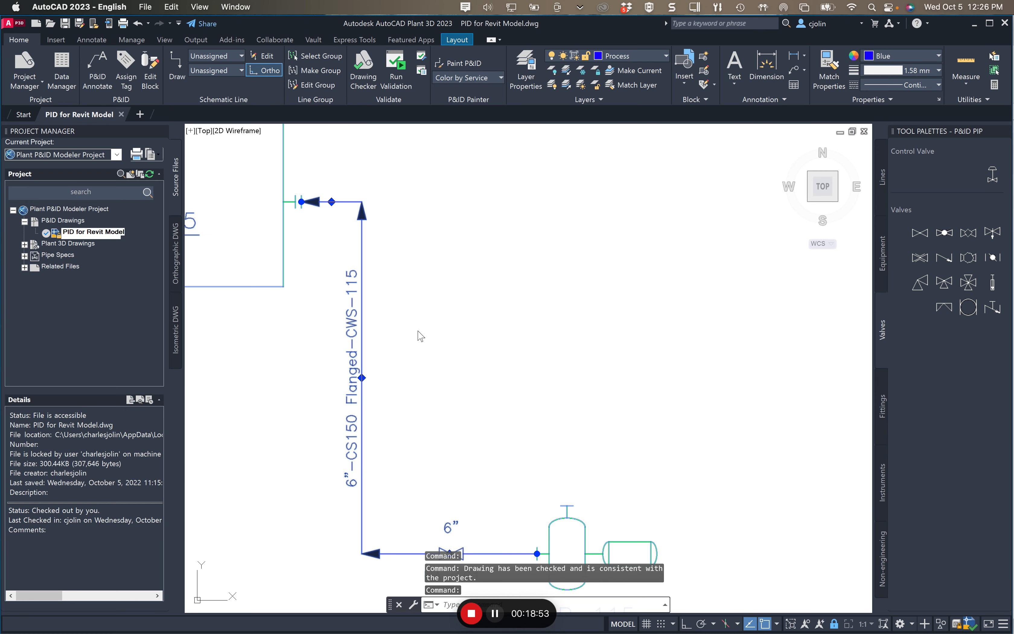
click(238, 168)
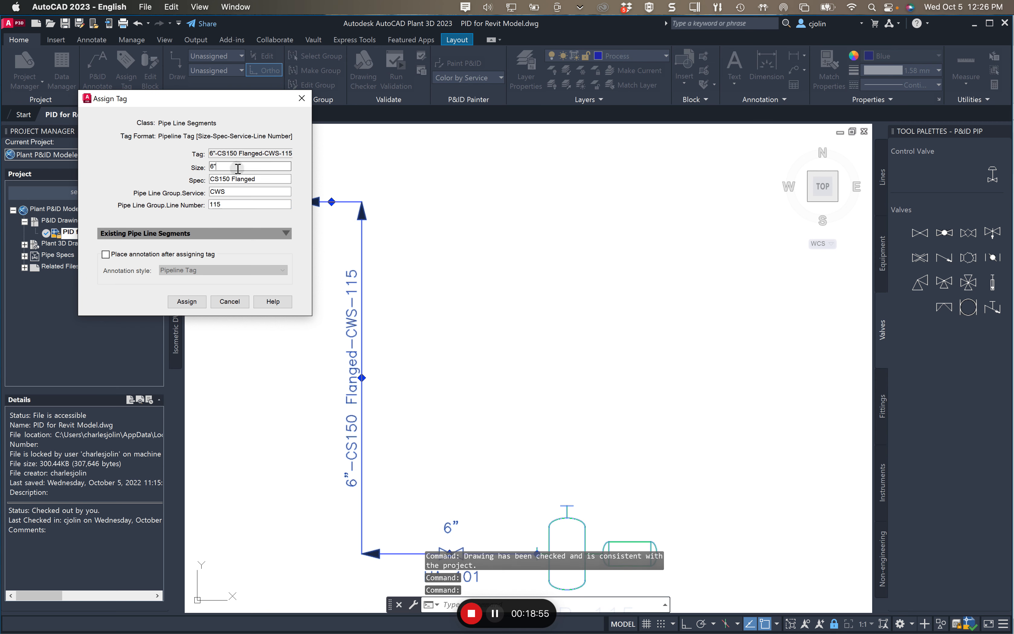
click(234, 170)
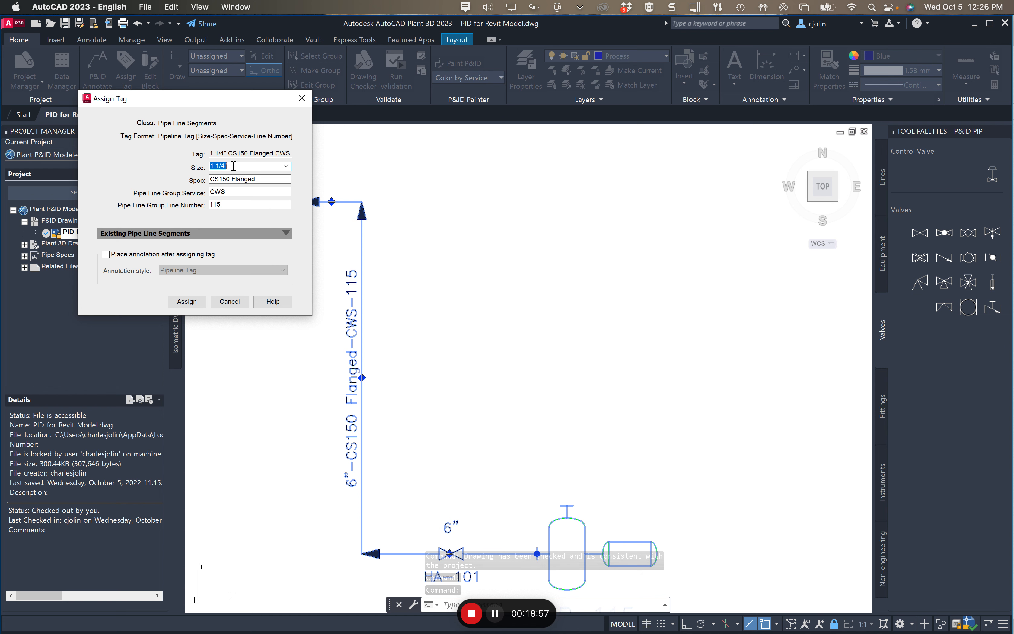
click(186, 304)
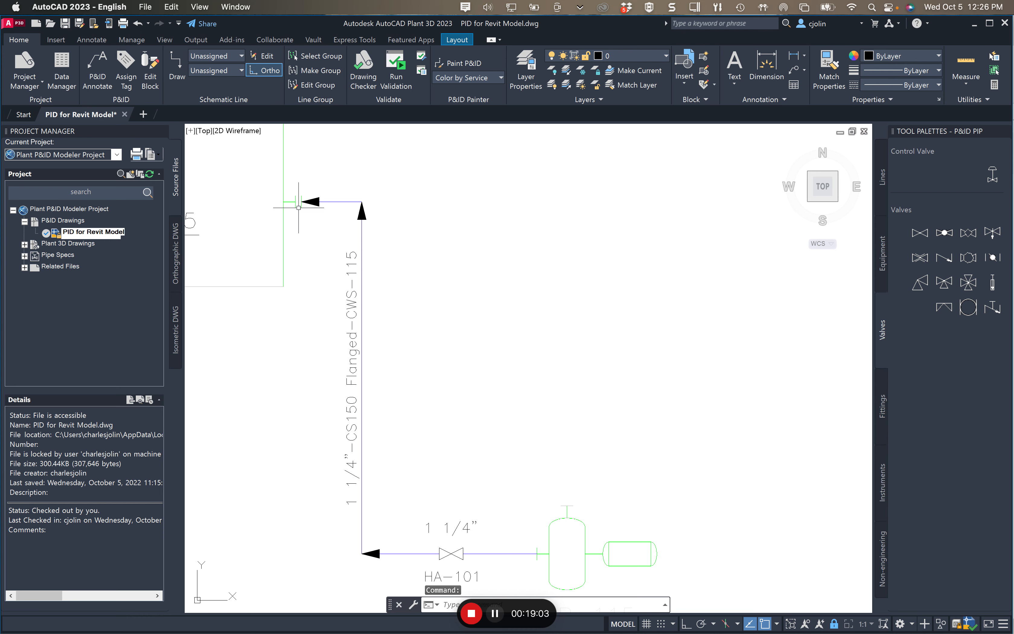
click(124, 115)
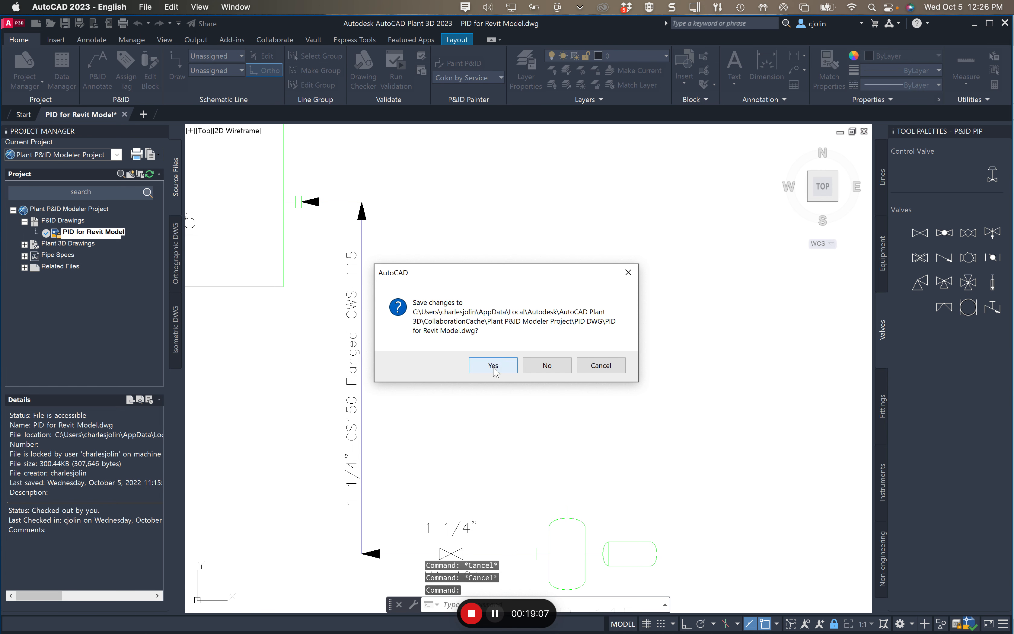
click(494, 366)
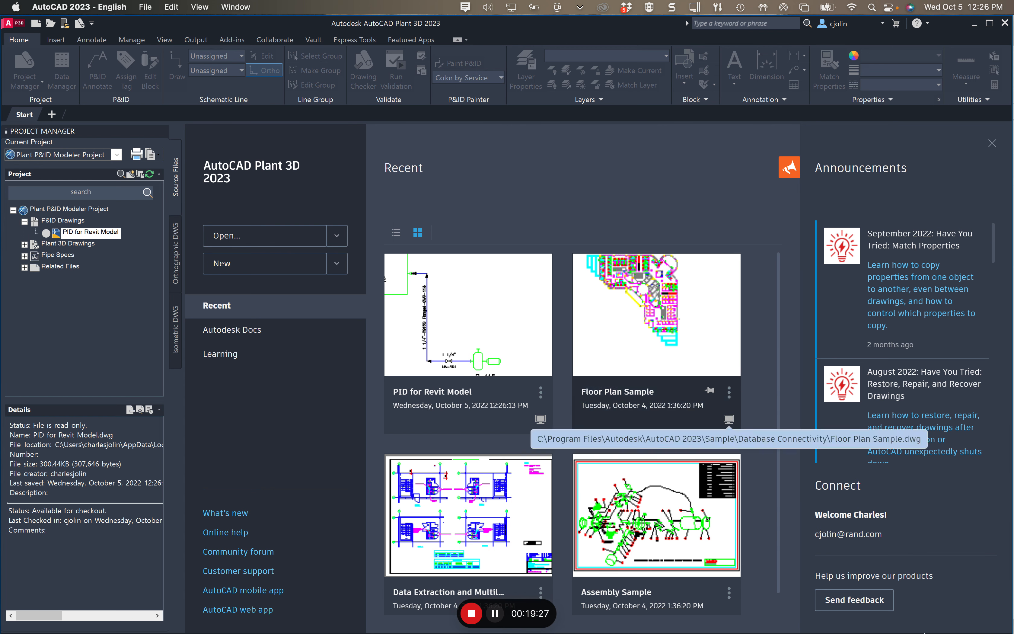
- Switch to Revit and close Revit Process Model, synchronizing it with central and relinquishing borrowed elements
mouse_move(845, 622)
click(786, 610)
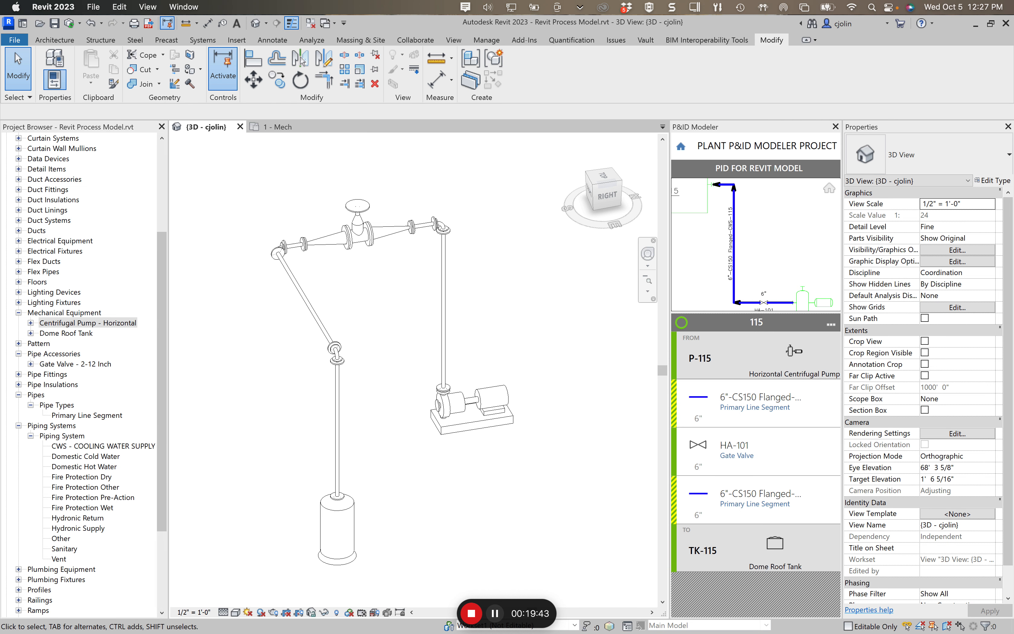
click(15, 39)
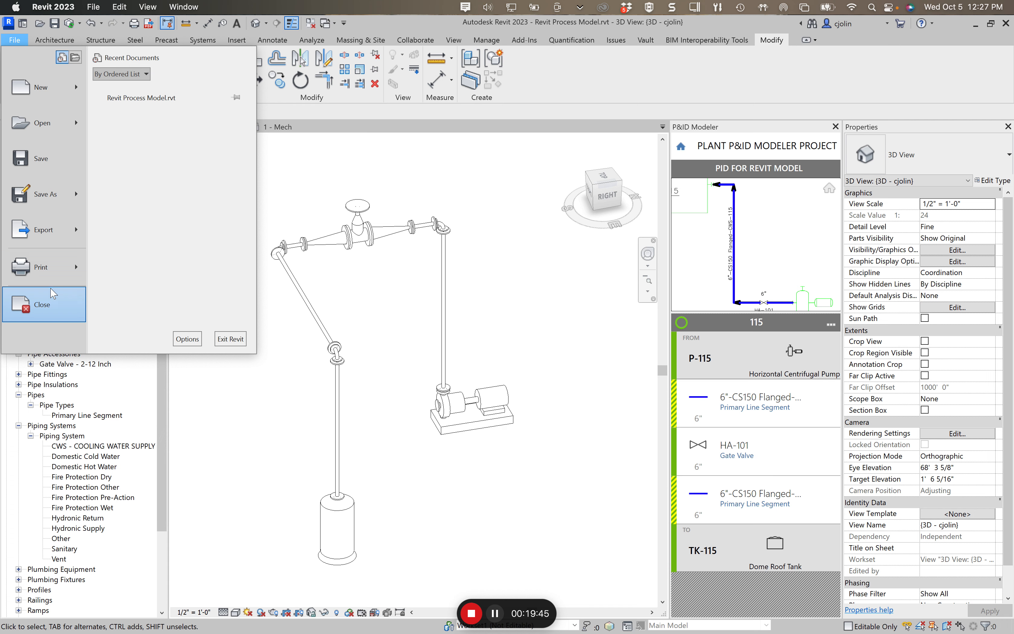
click(33, 305)
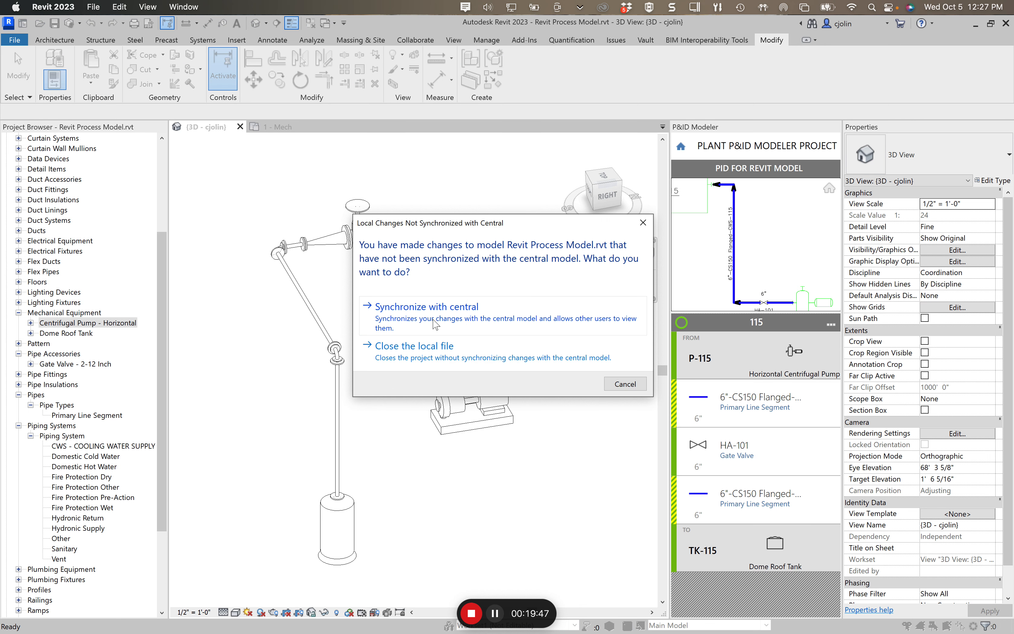
click(440, 311)
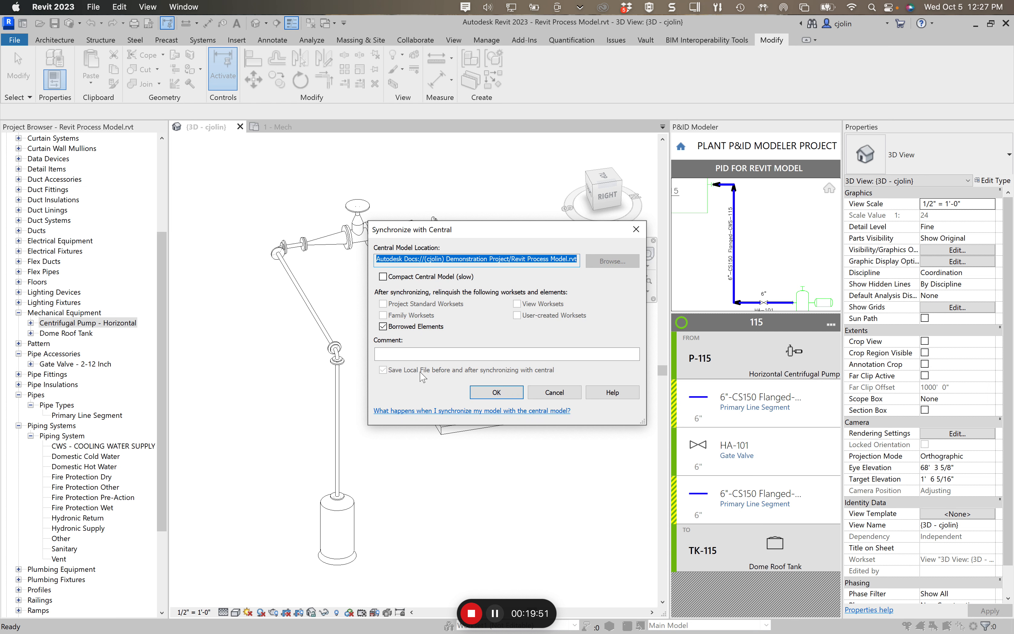
click(508, 396)
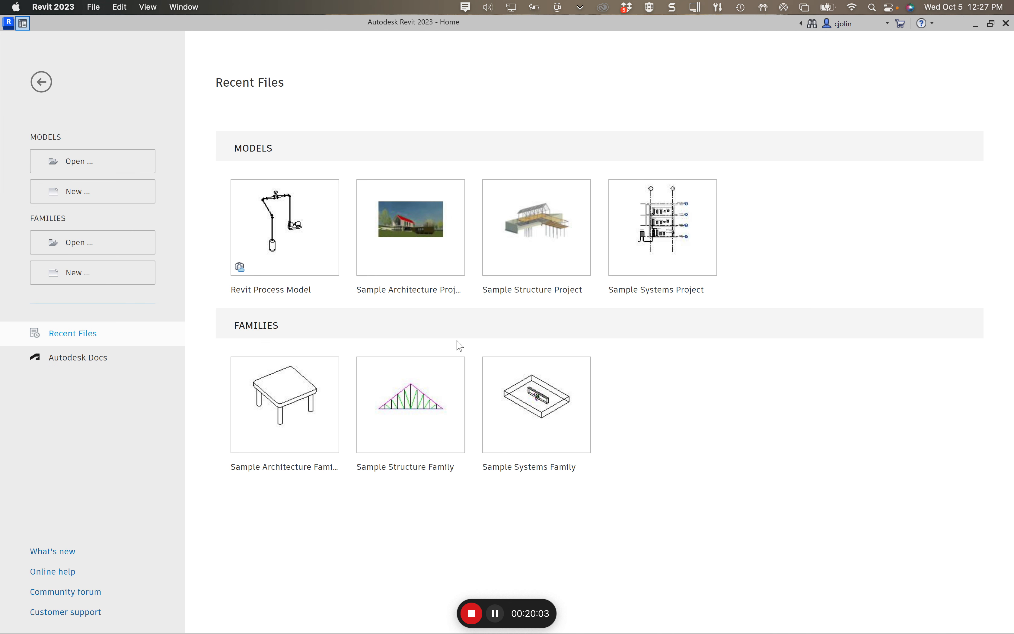
- Reopen Revit Process Model and load line 115 of PID for Revit Model in the P&ID Modeler
click(278, 215)
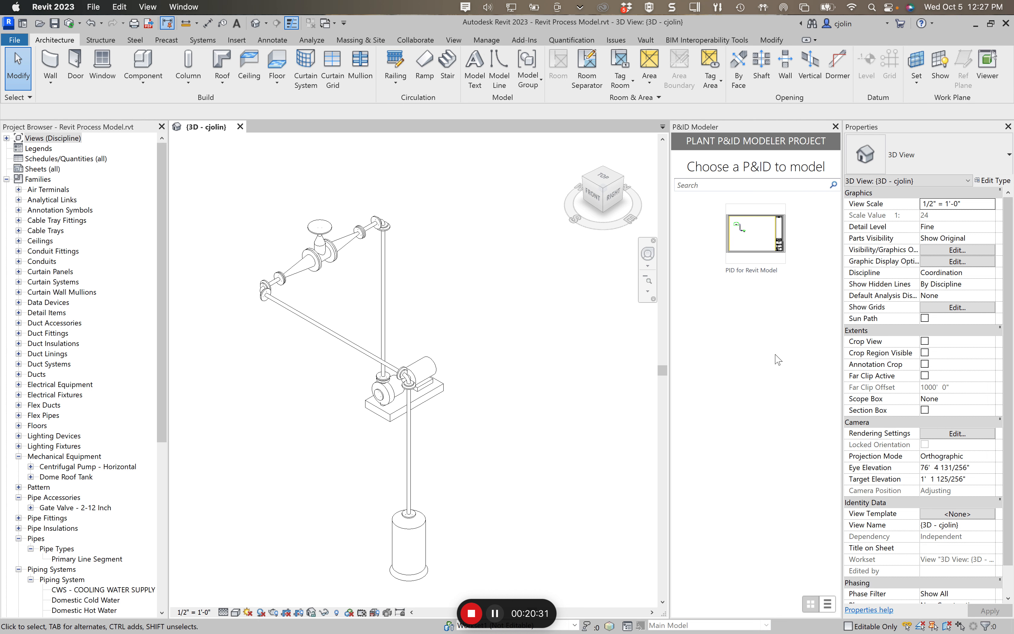
click(764, 245)
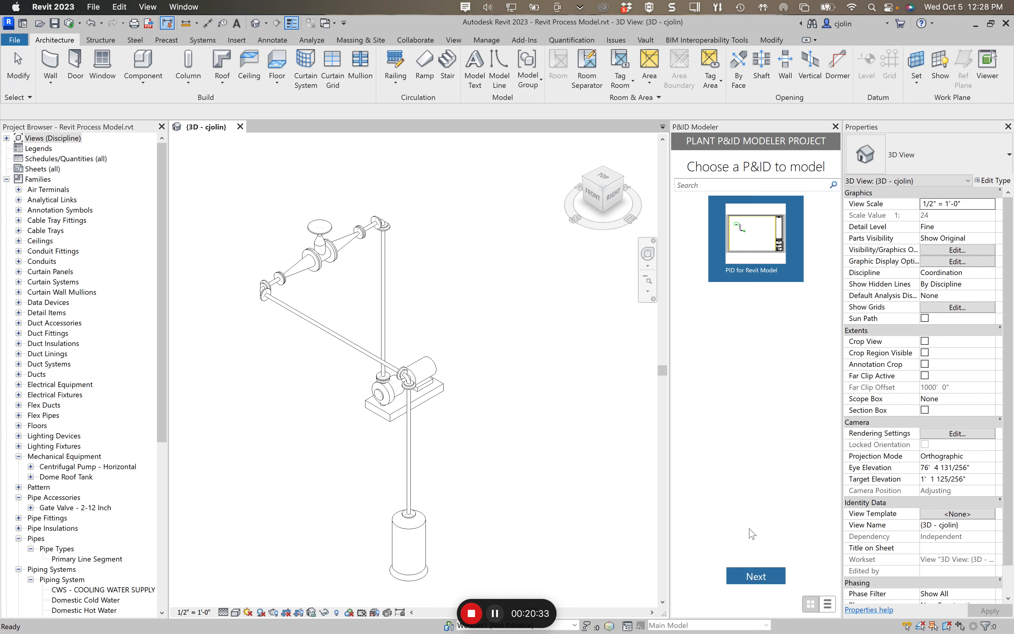
click(752, 583)
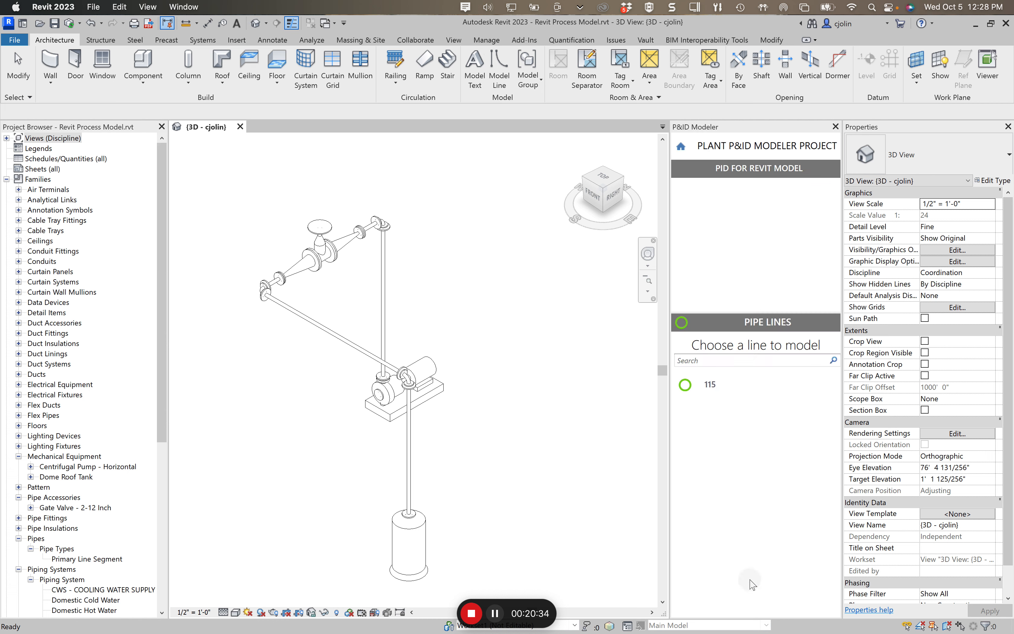
click(688, 386)
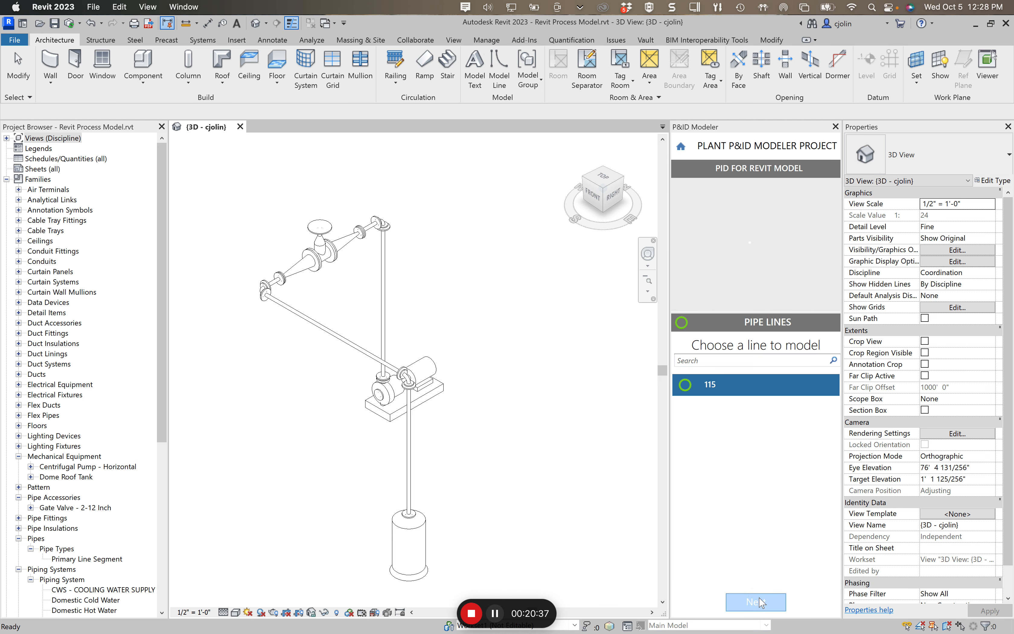
click(761, 601)
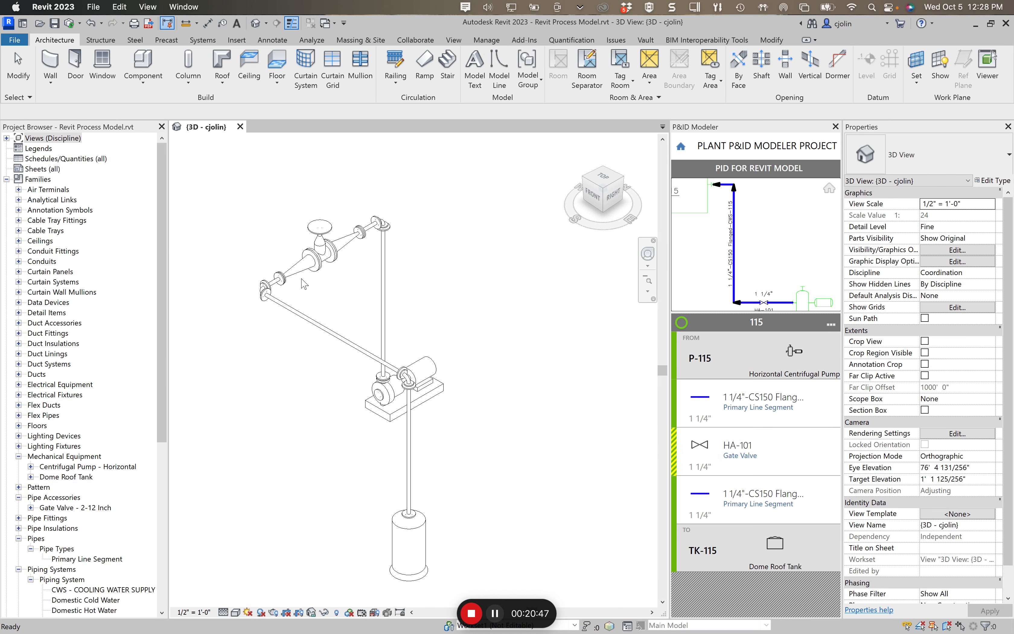
- Change gate valve HA-101 on the overhead pipe to the 2" type of Gate Valve - 2-12 Inch
click(320, 242)
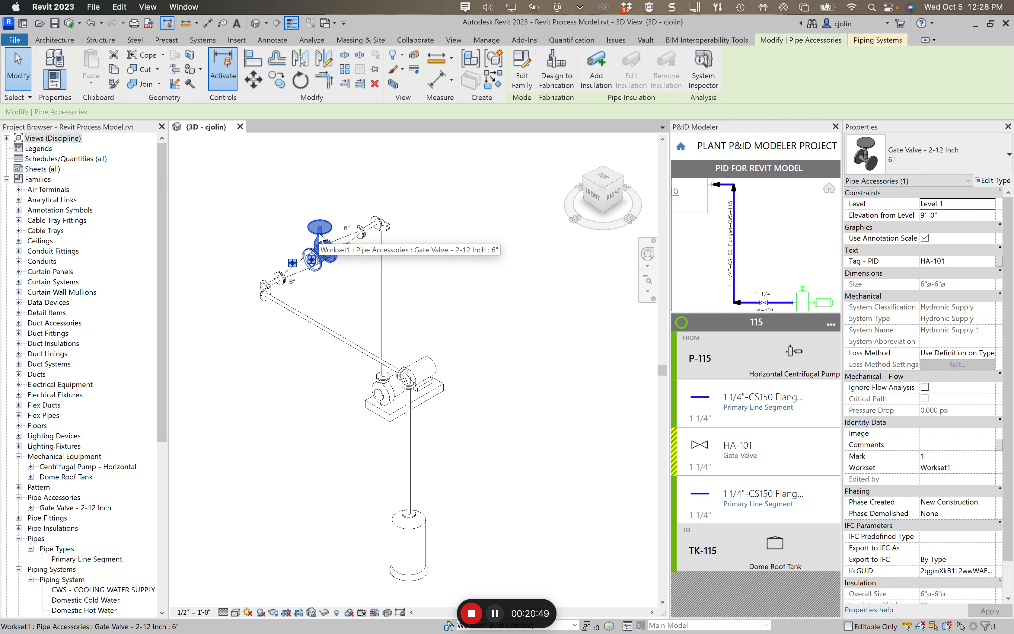
click(903, 163)
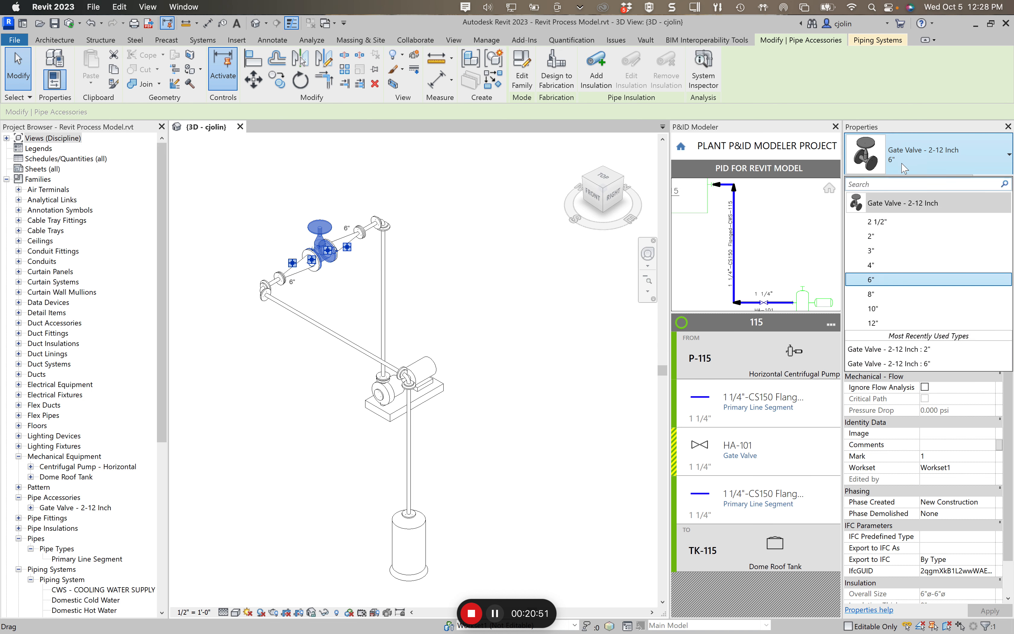
click(875, 237)
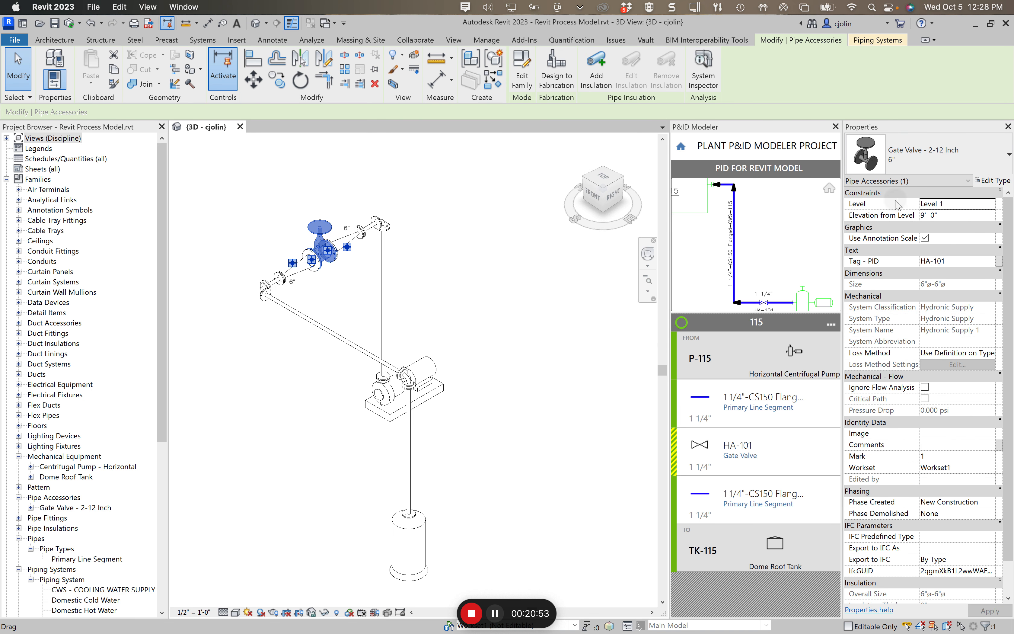
click(359, 283)
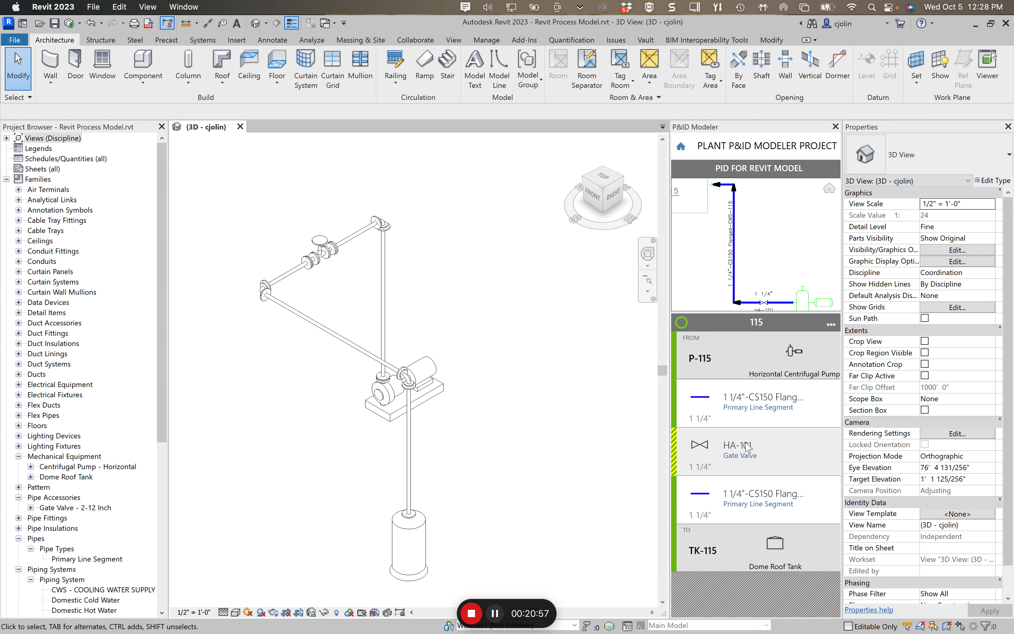